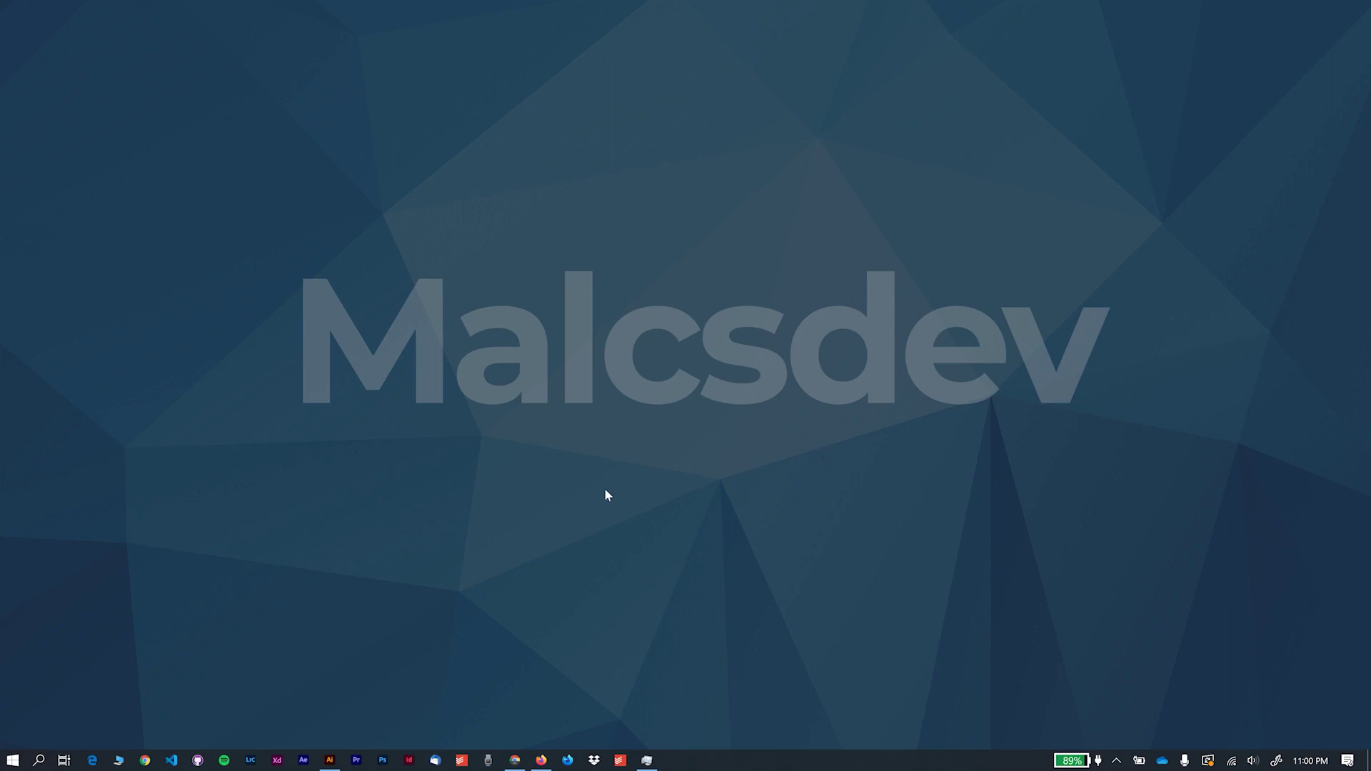
Launch Chrome and search the Web Store for 'picture in picture', showing Extensions only
left_click(330, 761)
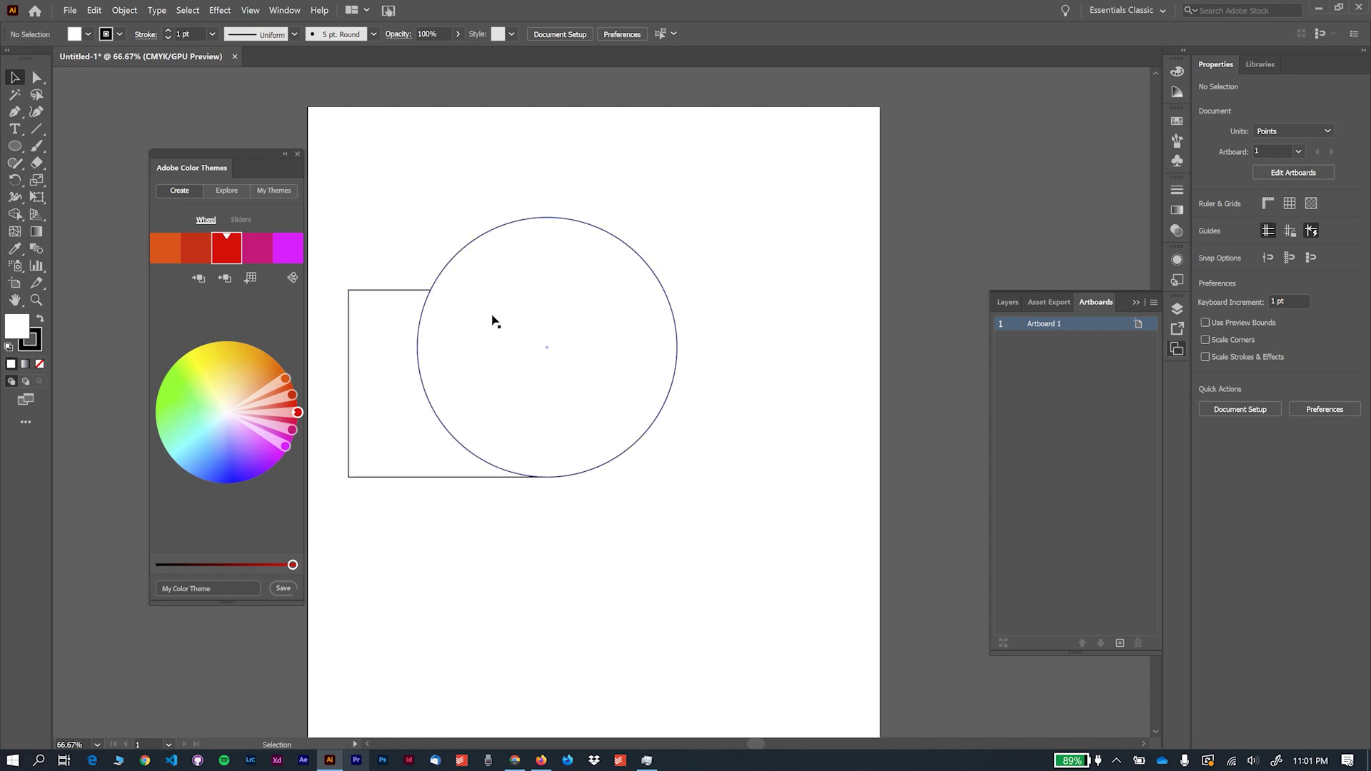
scroll(636, 229, "up", 1)
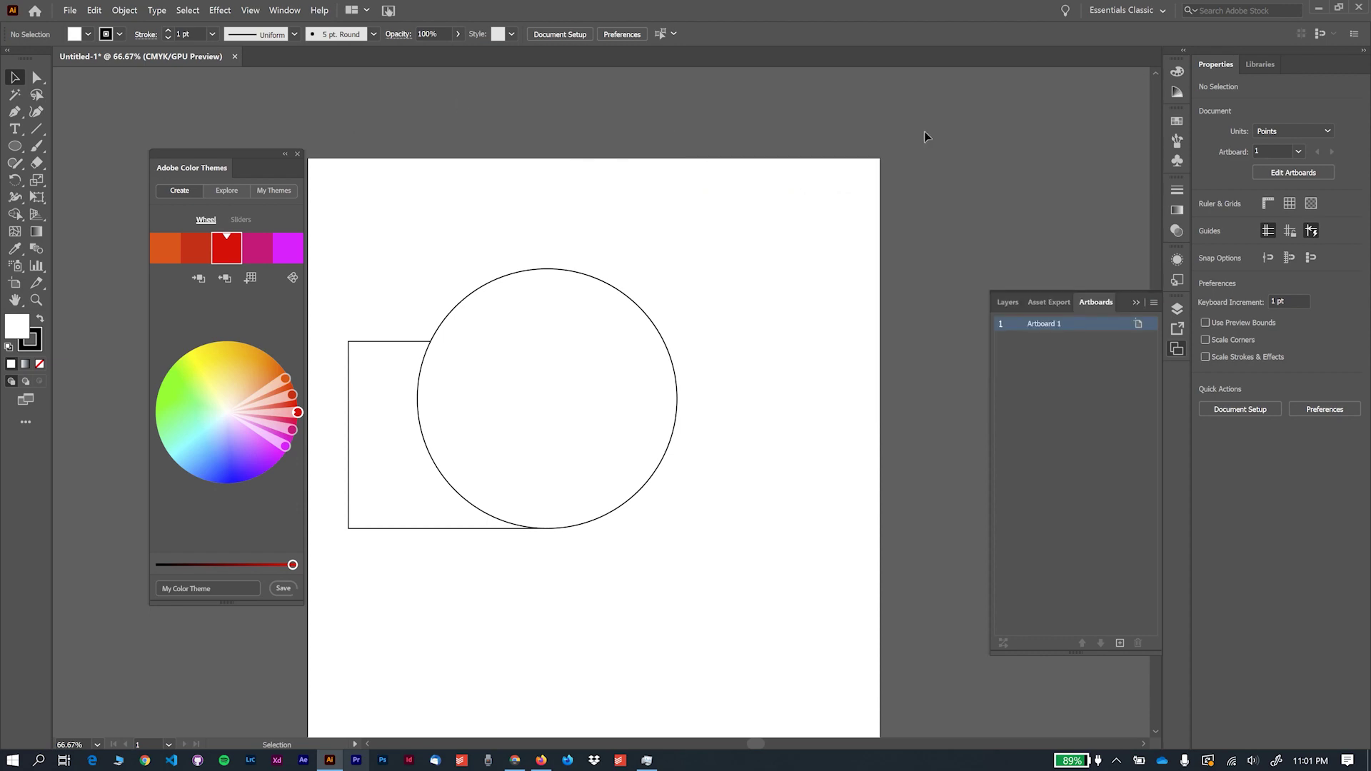
left_click(1317, 8)
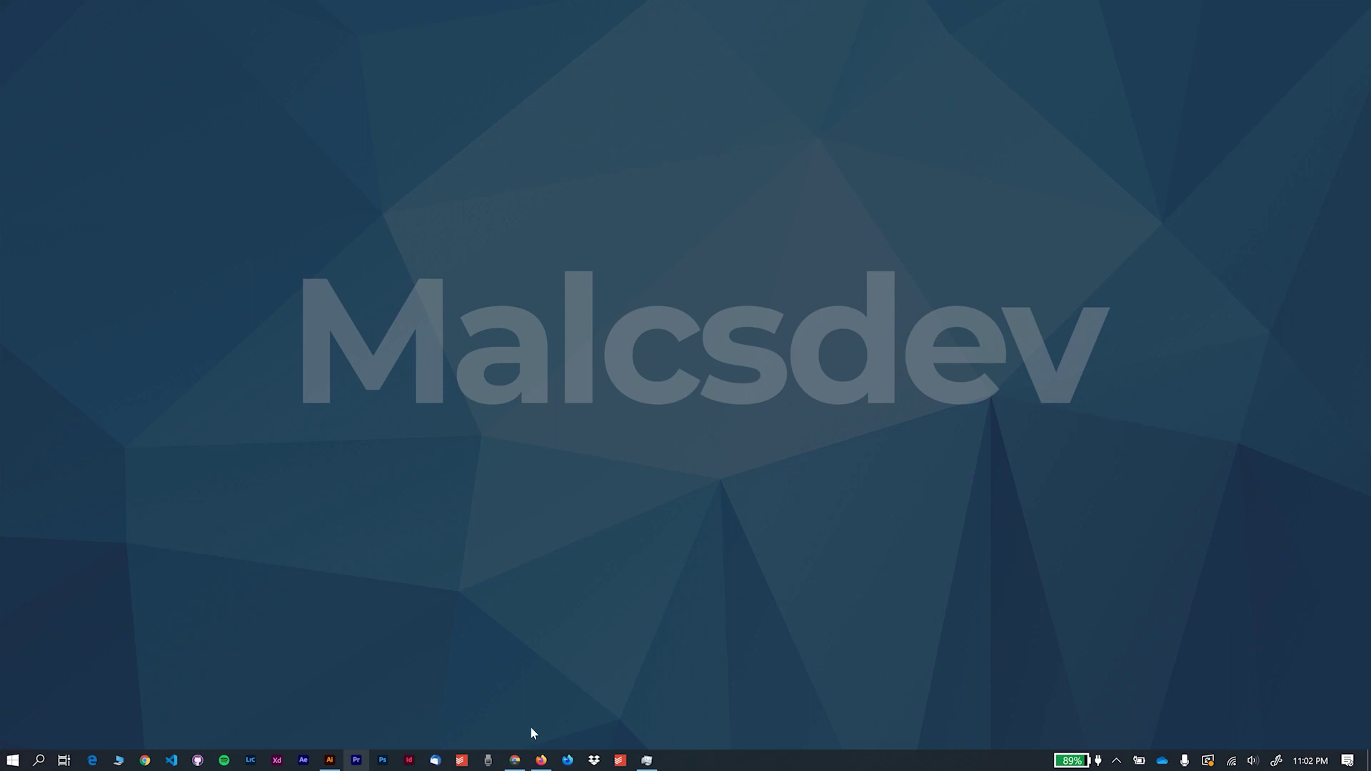
left_click(515, 760)
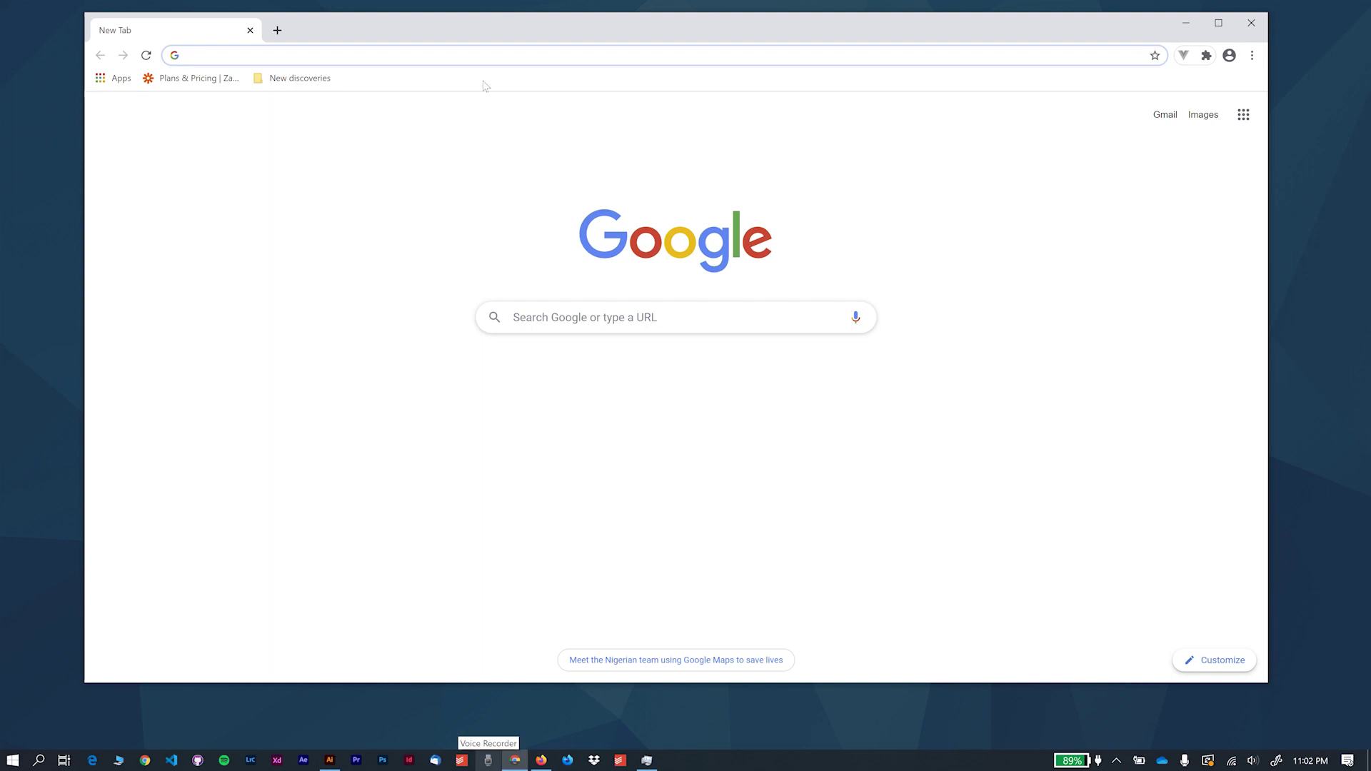
left_click_drag(496, 31, 499, 49)
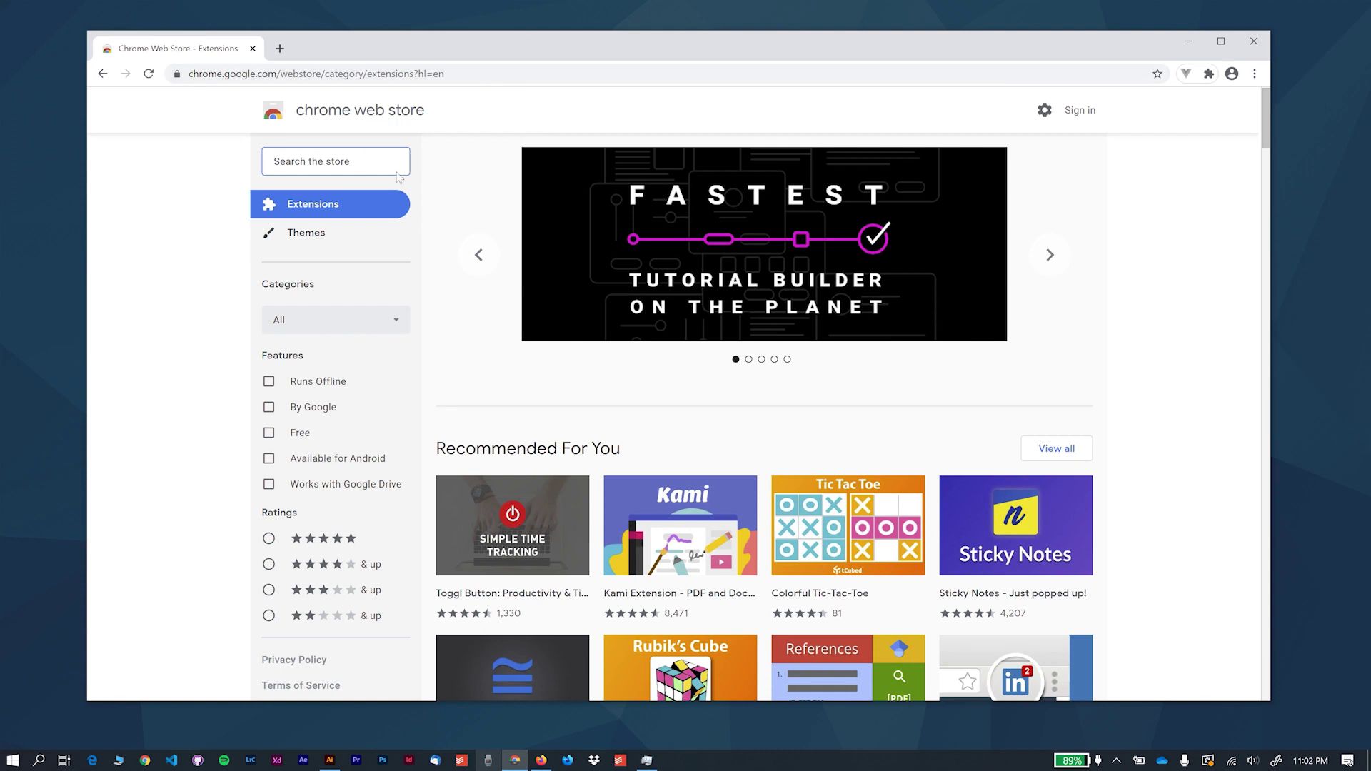
type("p")
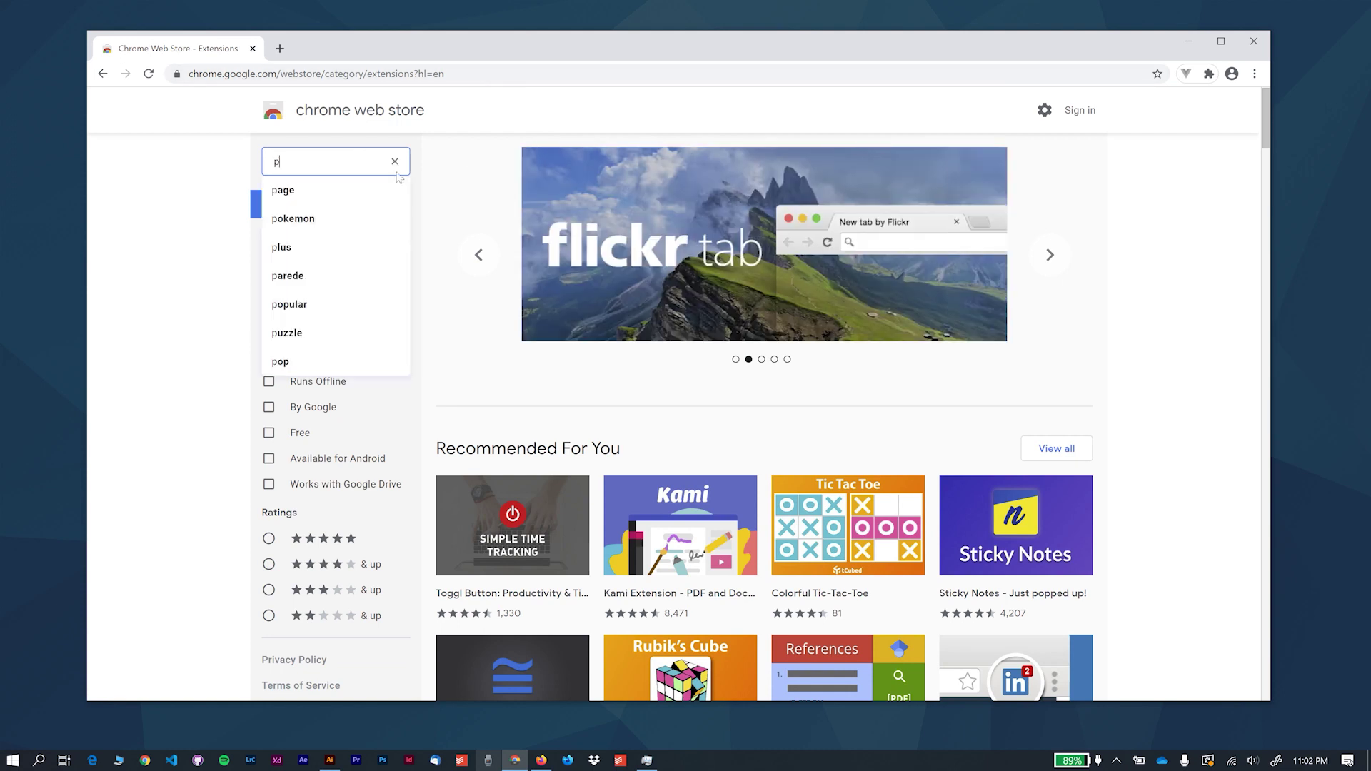
type("icture in picture")
key("Return")
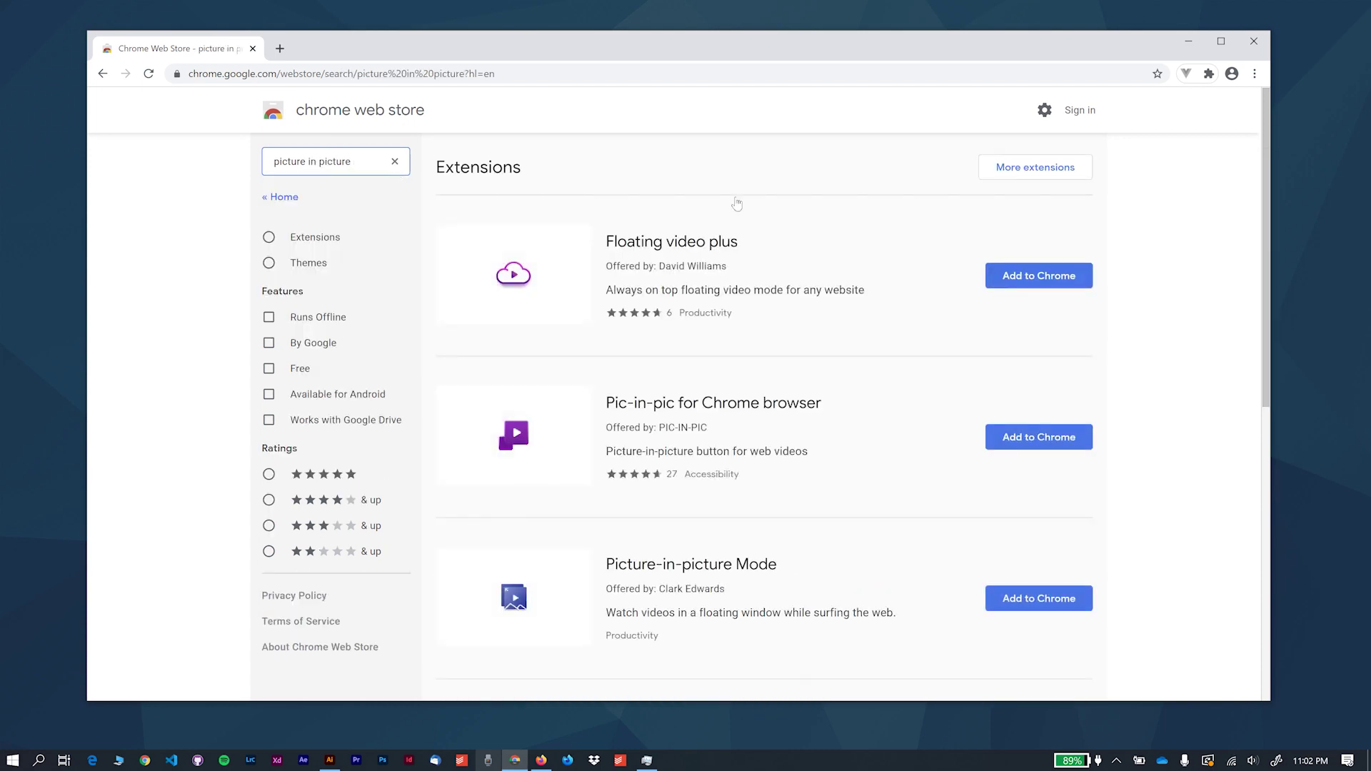
scroll(696, 231, "down", 3)
scroll(657, 251, "up", 1)
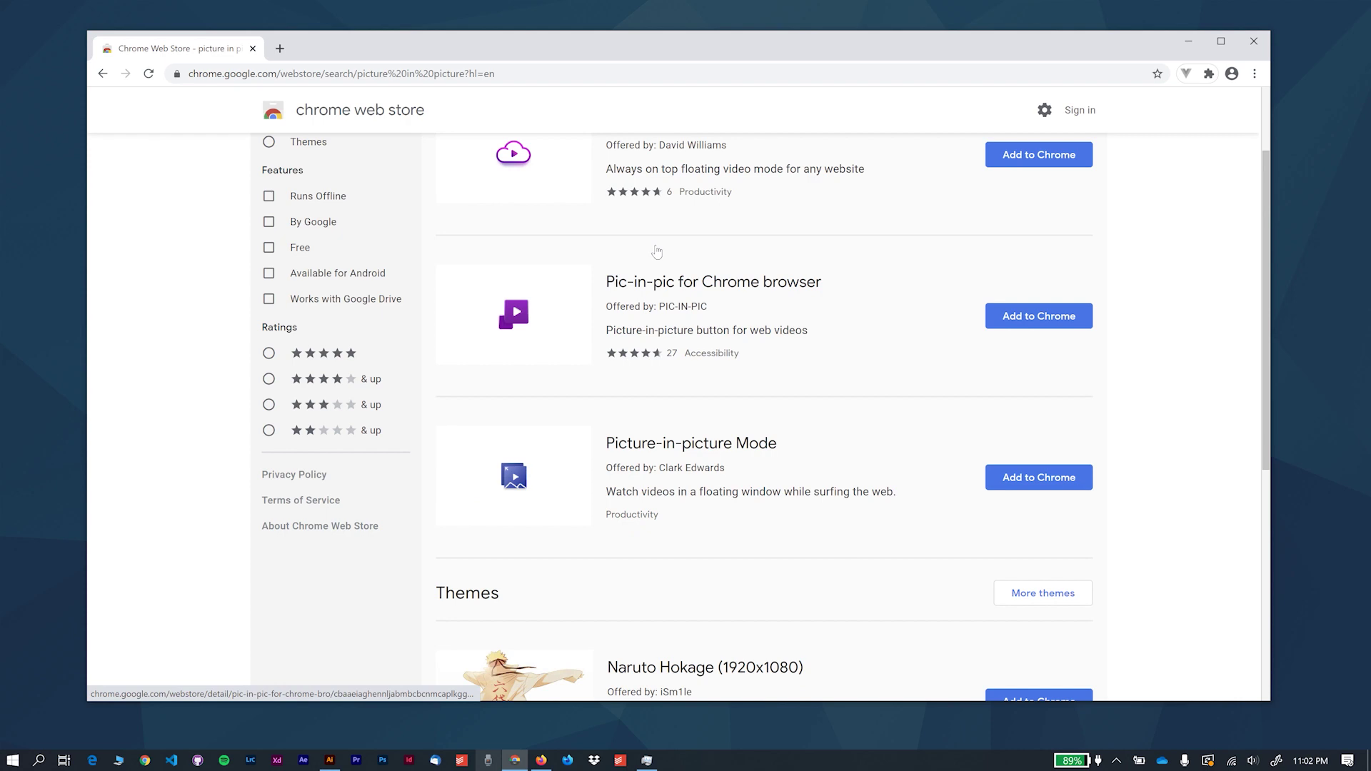
scroll(657, 252, "up", 1)
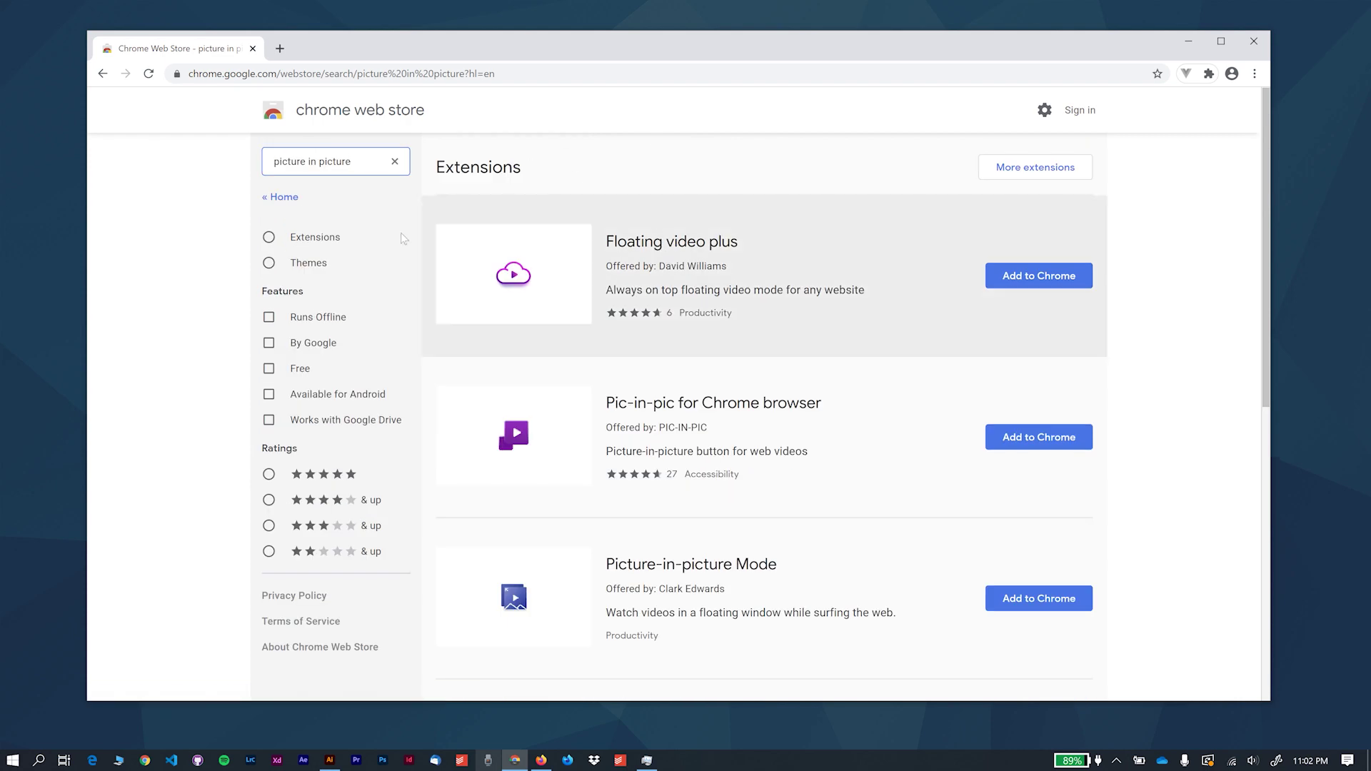
left_click(301, 245)
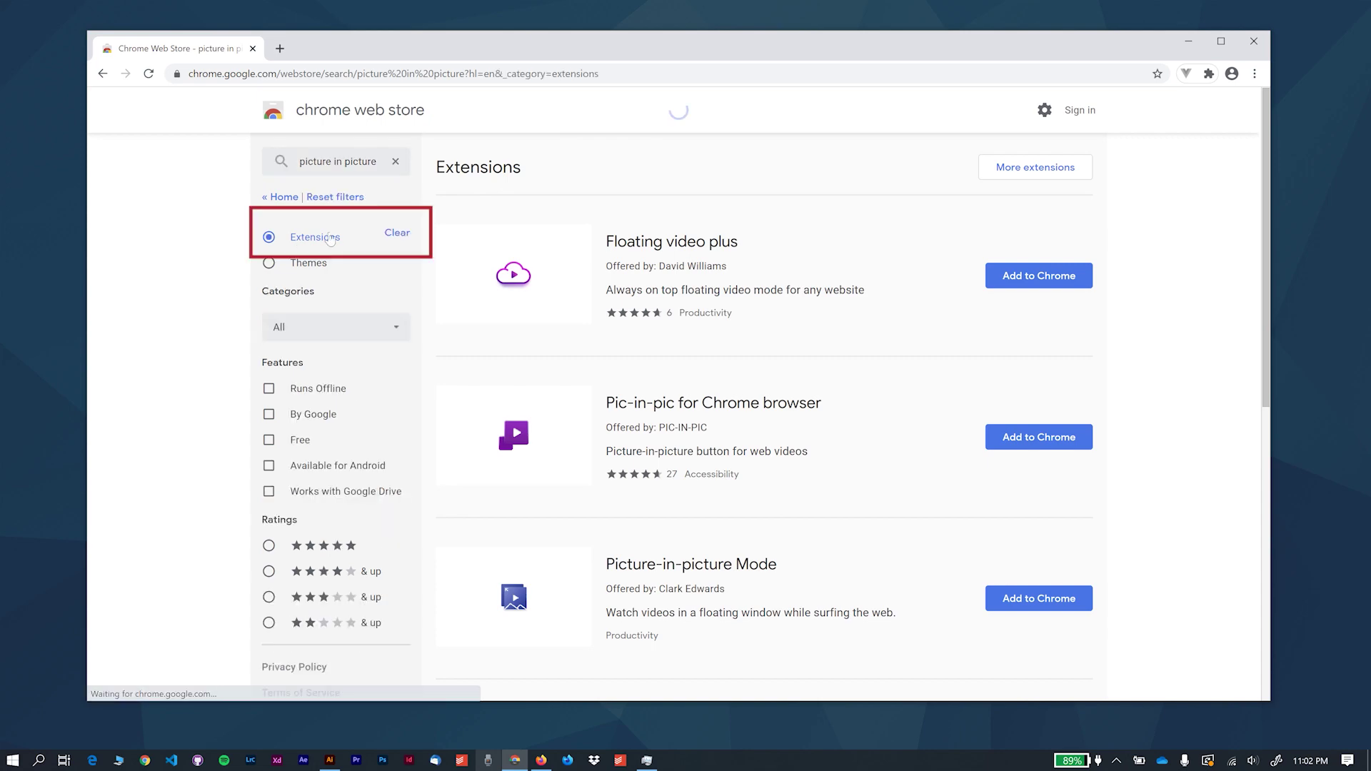
scroll(575, 204, "down", 2)
scroll(575, 205, "down", 1)
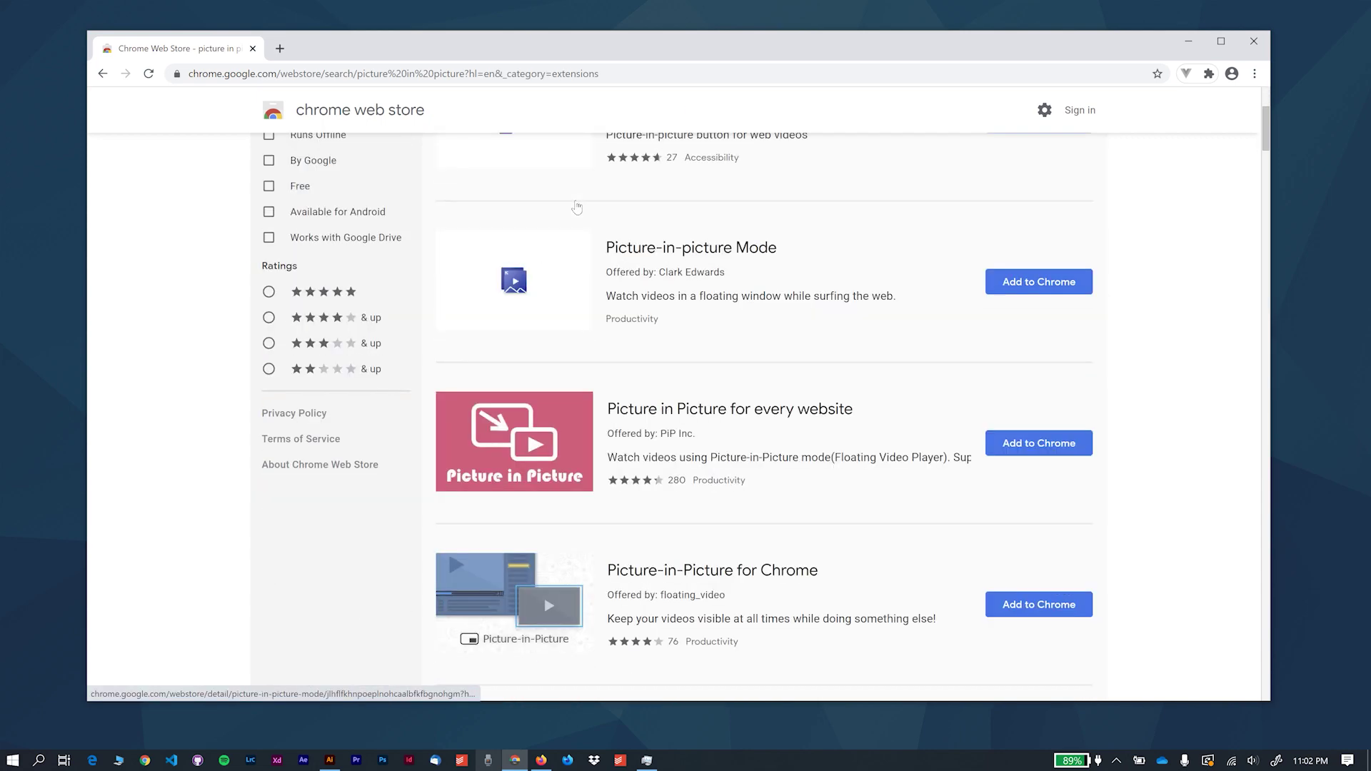
scroll(577, 206, "down", 1)
scroll(578, 209, "down", 1)
scroll(579, 212, "down", 1)
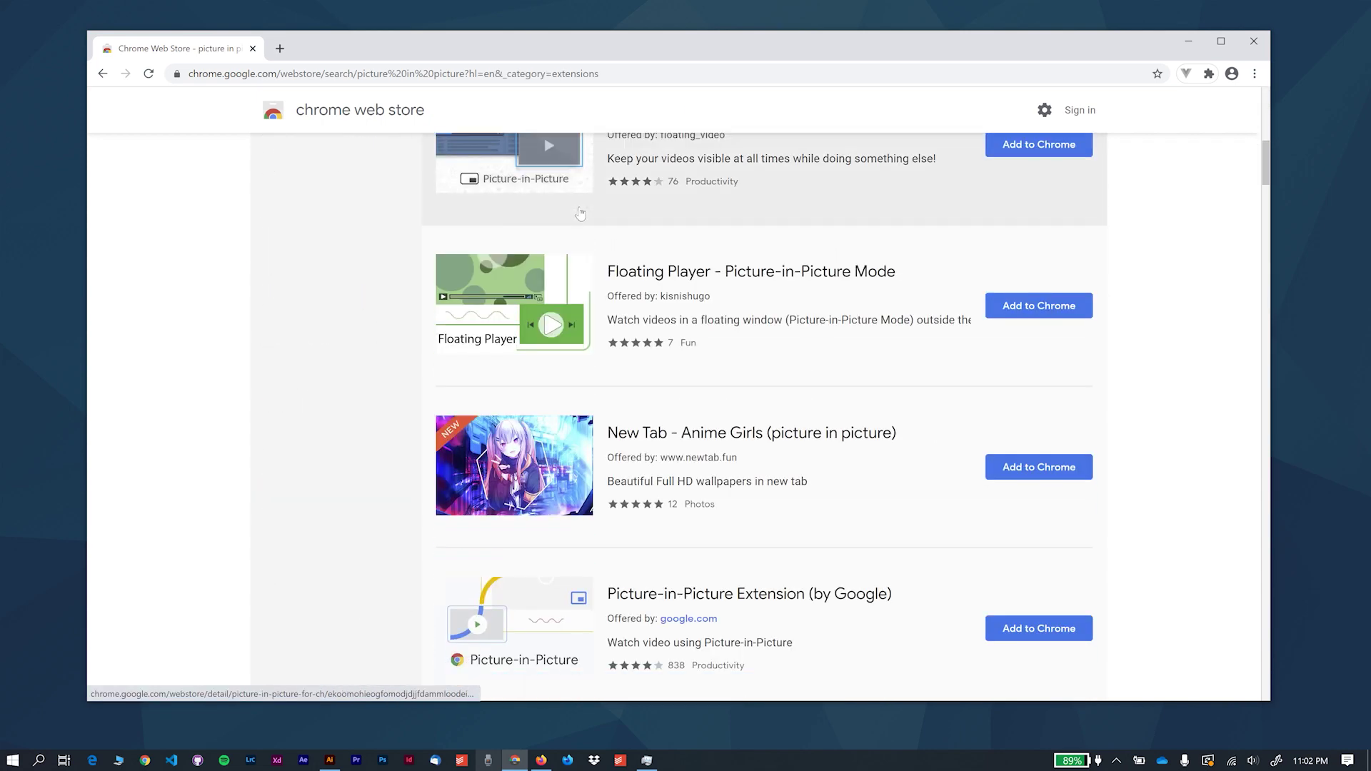
scroll(580, 214, "down", 2)
scroll(580, 215, "down", 1)
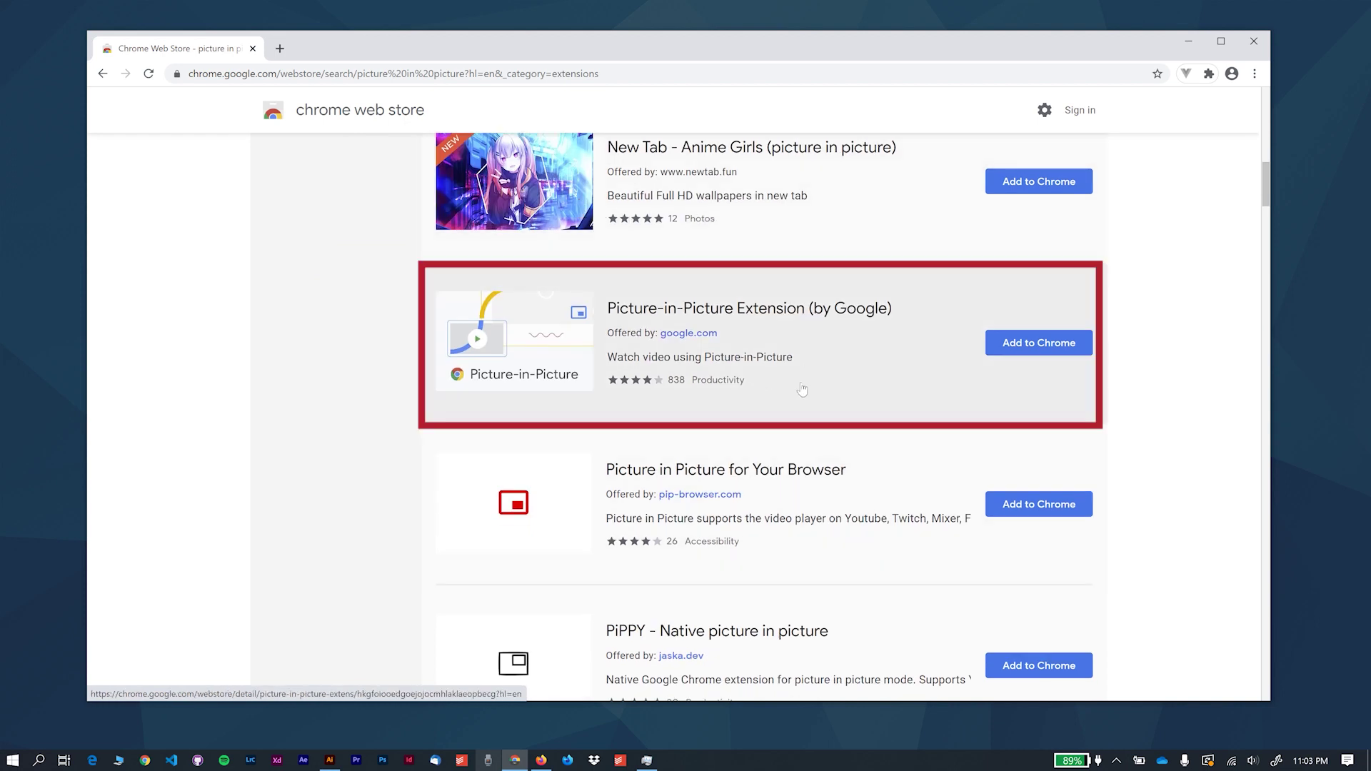
scroll(772, 397, "up", 1)
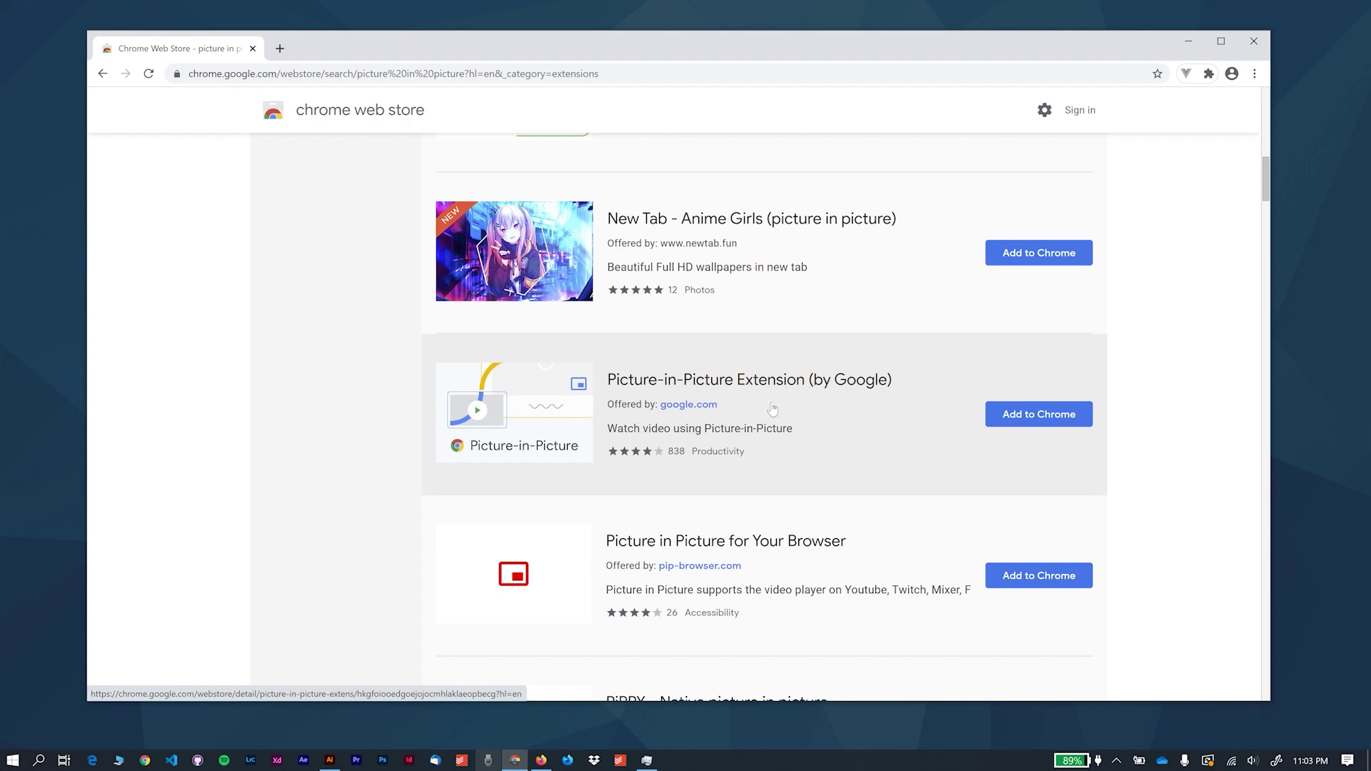
Add the Picture-in-Picture Extension by Google to Chrome and confirm the install
left_click(816, 400)
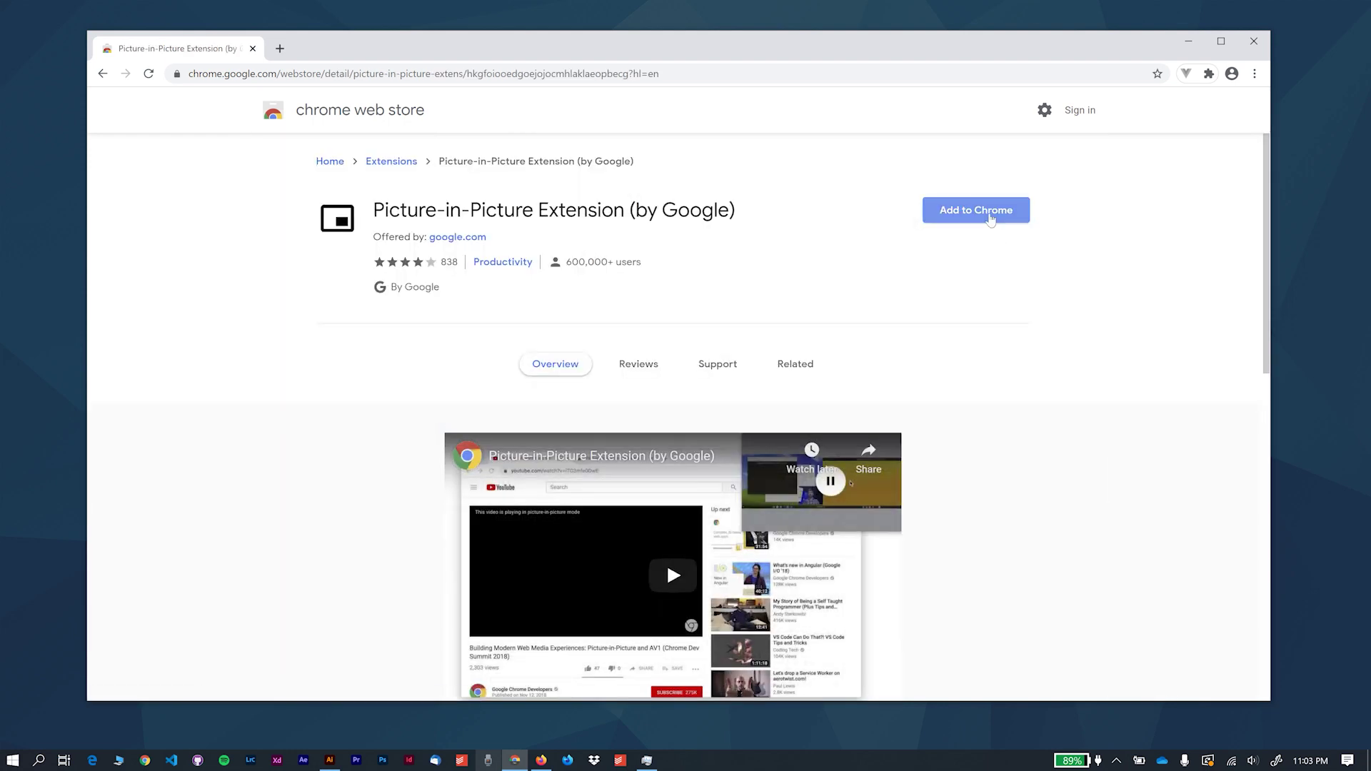
left_click(991, 216)
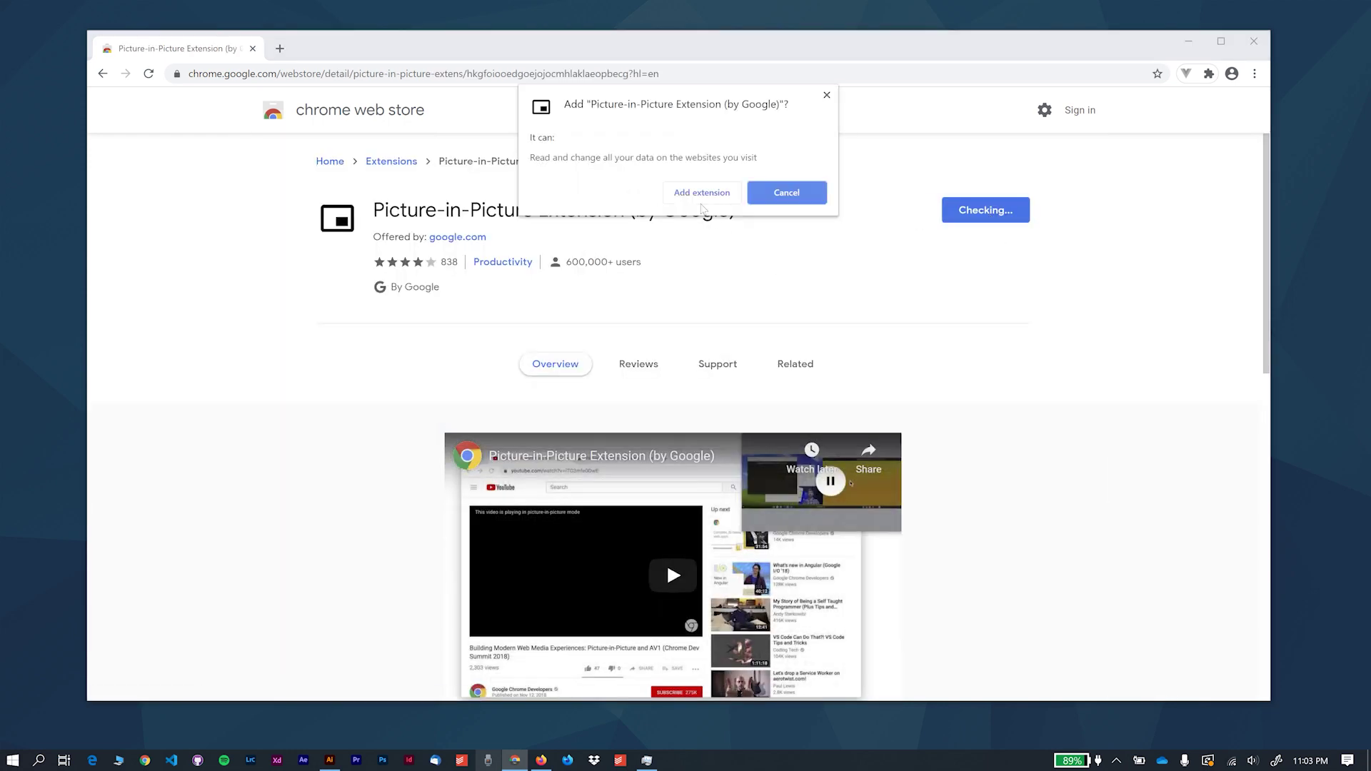
left_click(696, 197)
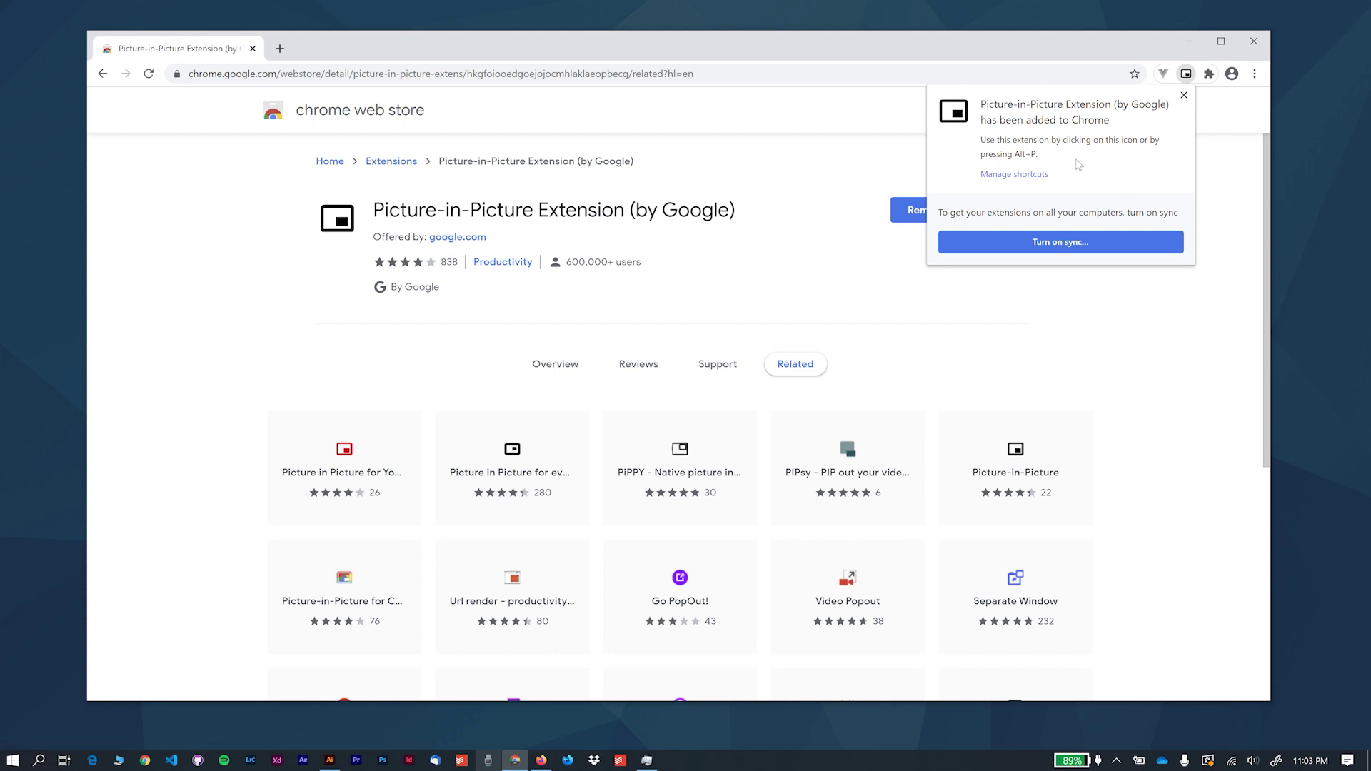
Pause the TENET trailer and pop it into a floating window with Alt+P
left_click(280, 48)
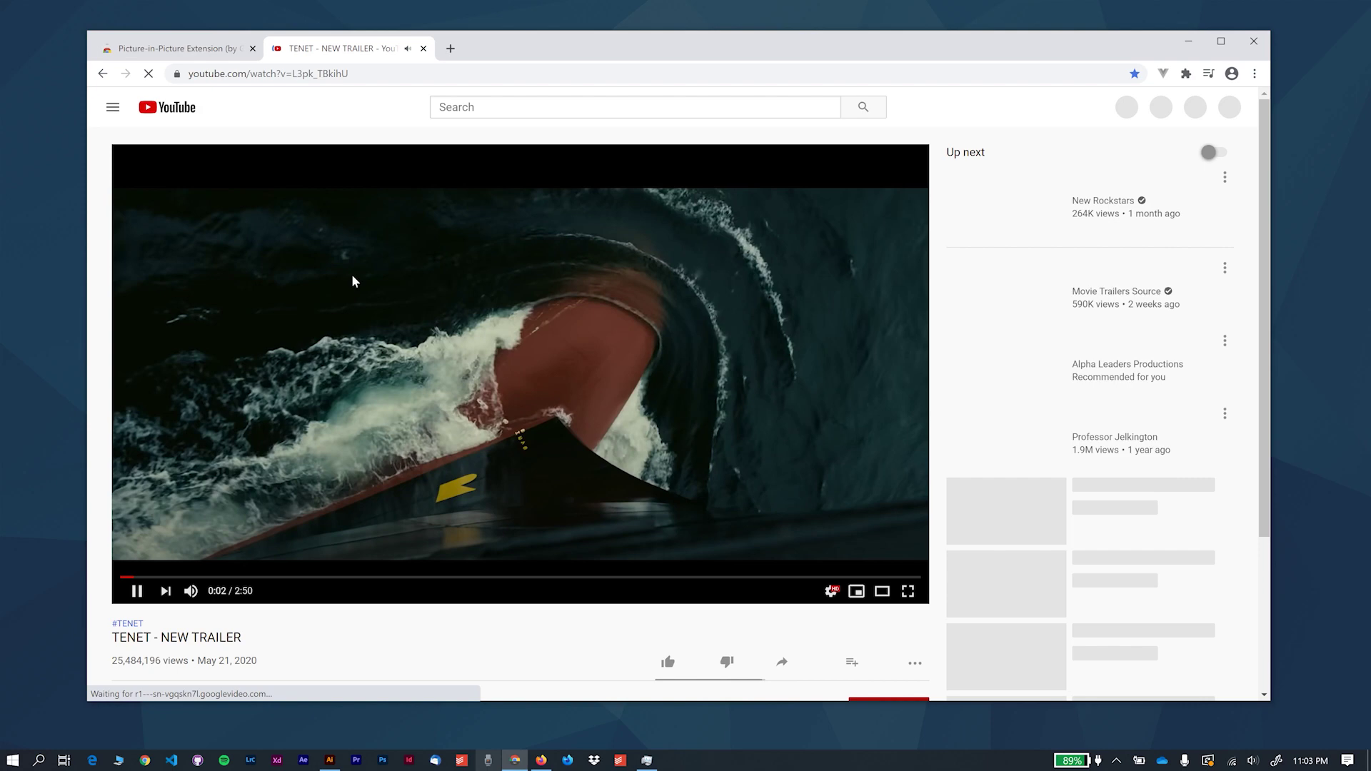
left_click(394, 355)
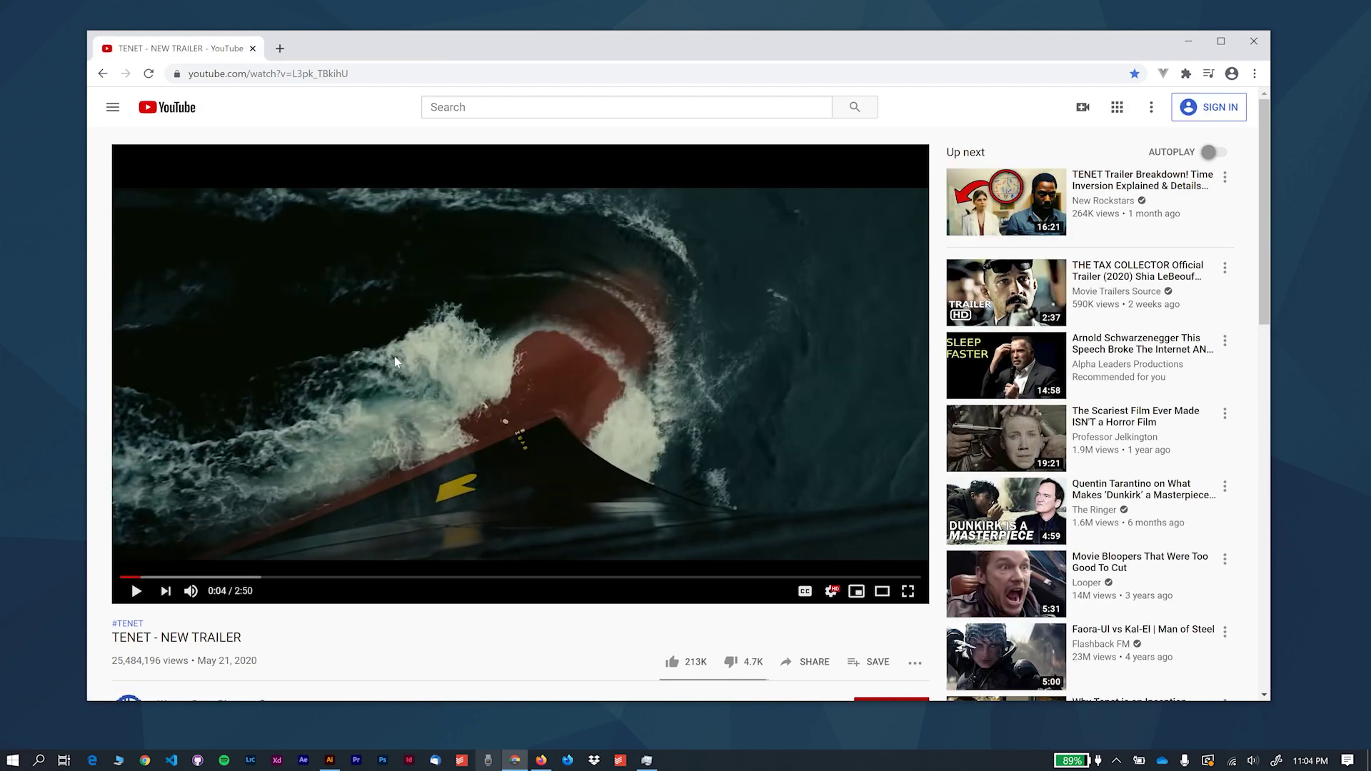
key("alt+p")
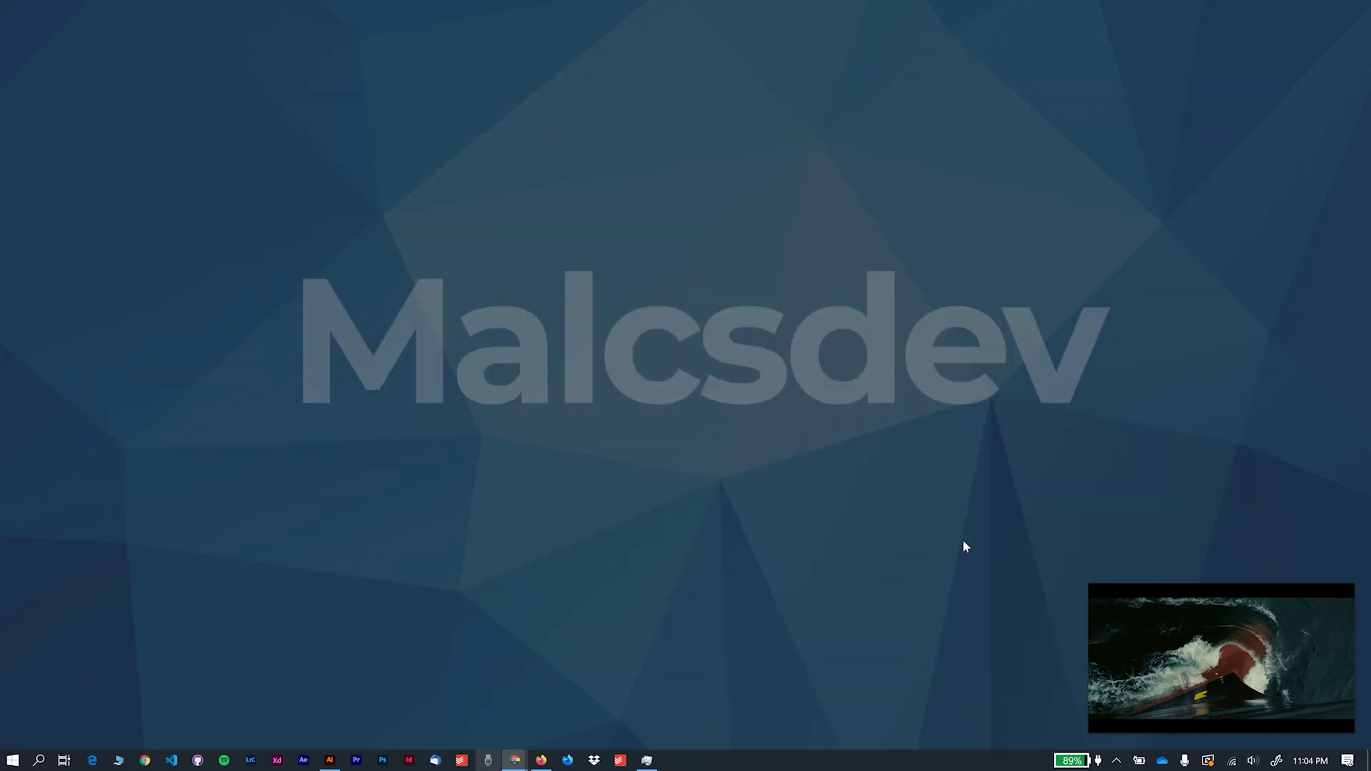
Enlarge the floating trailer, move it lower right, and bring Illustrator up behind it
left_click_drag(1197, 621, 676, 234)
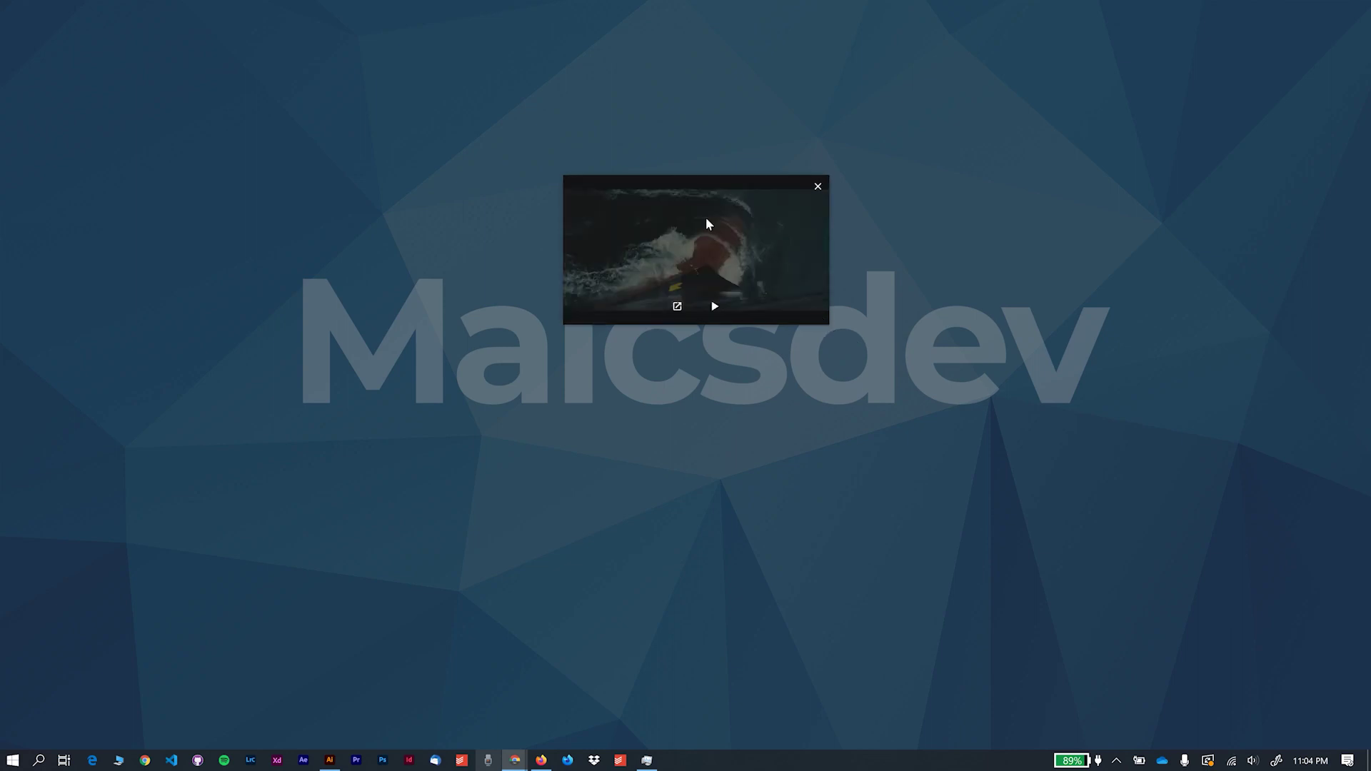
left_click_drag(706, 223, 825, 204)
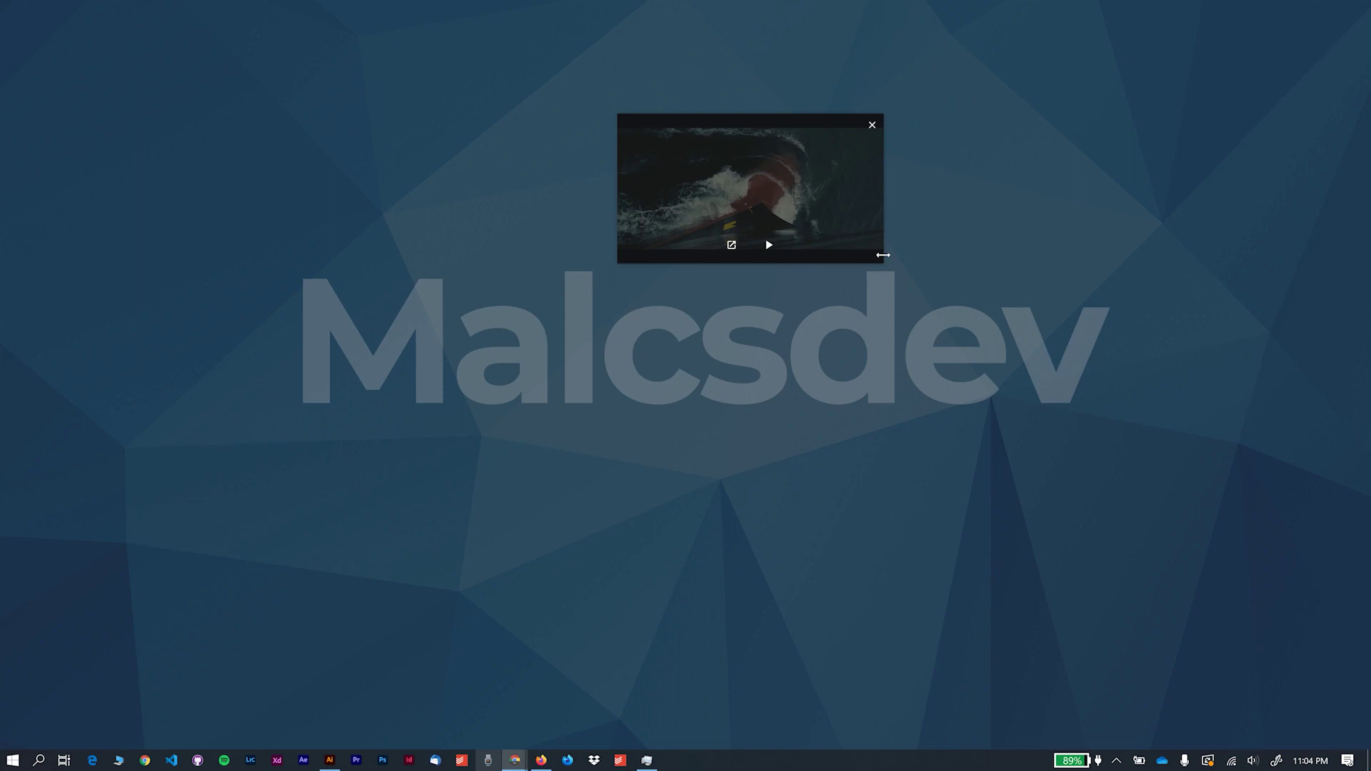
left_click_drag(883, 255, 1065, 310)
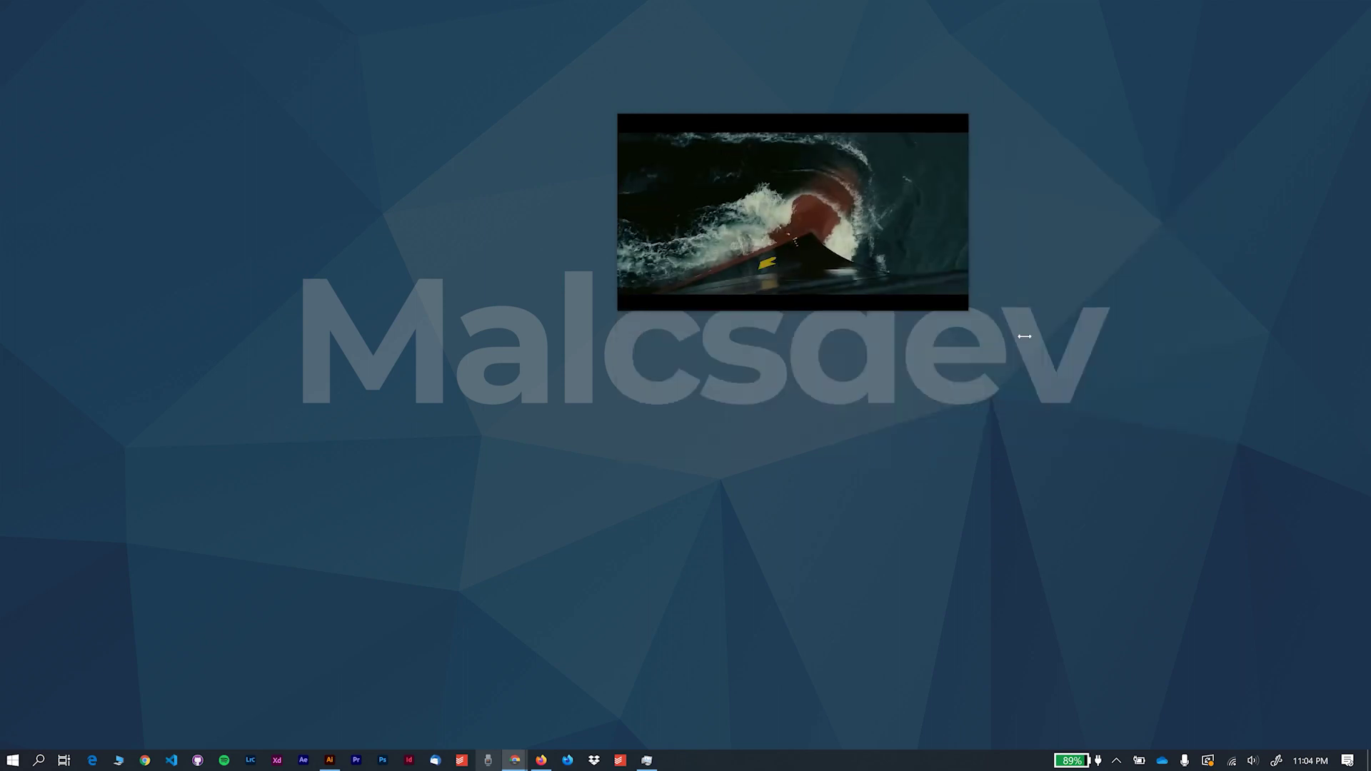
left_click_drag(1066, 309, 1105, 374)
left_click_drag(886, 230, 967, 318)
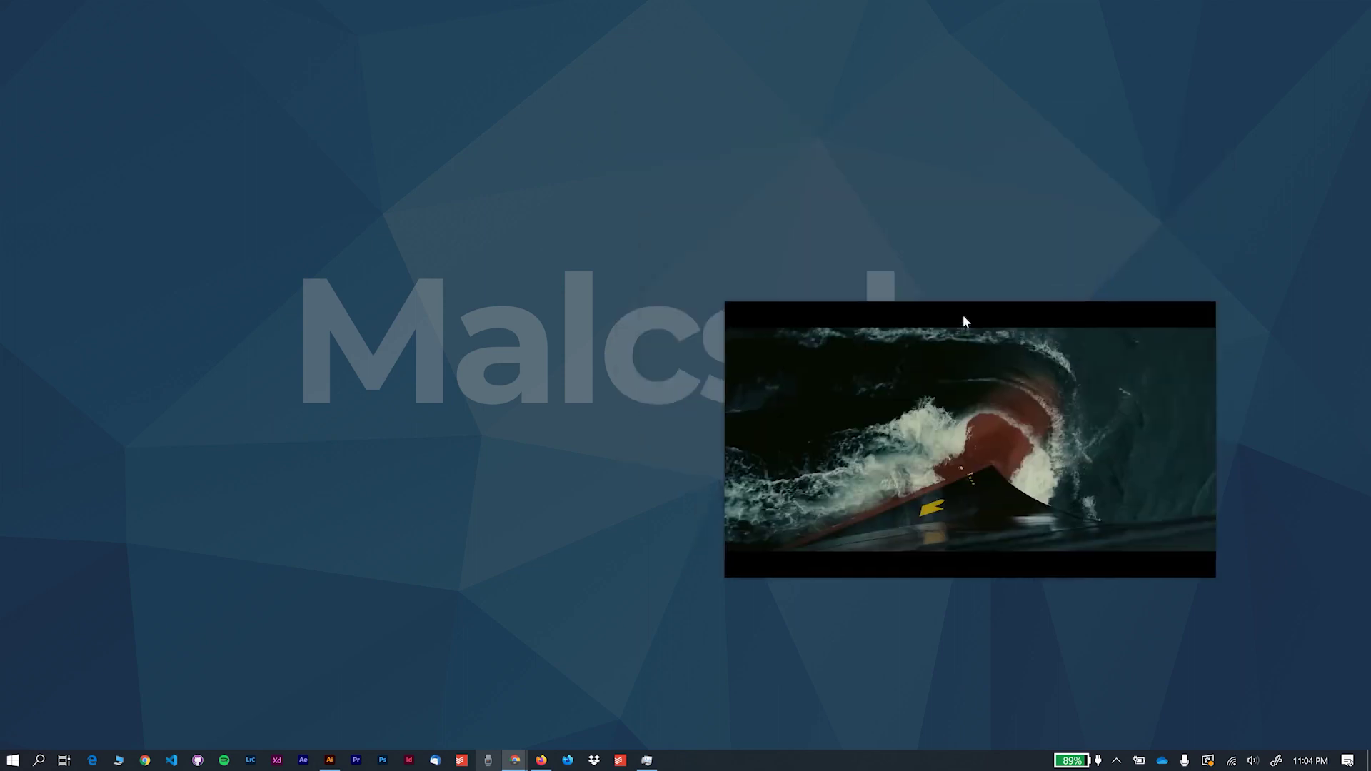
left_click(325, 760)
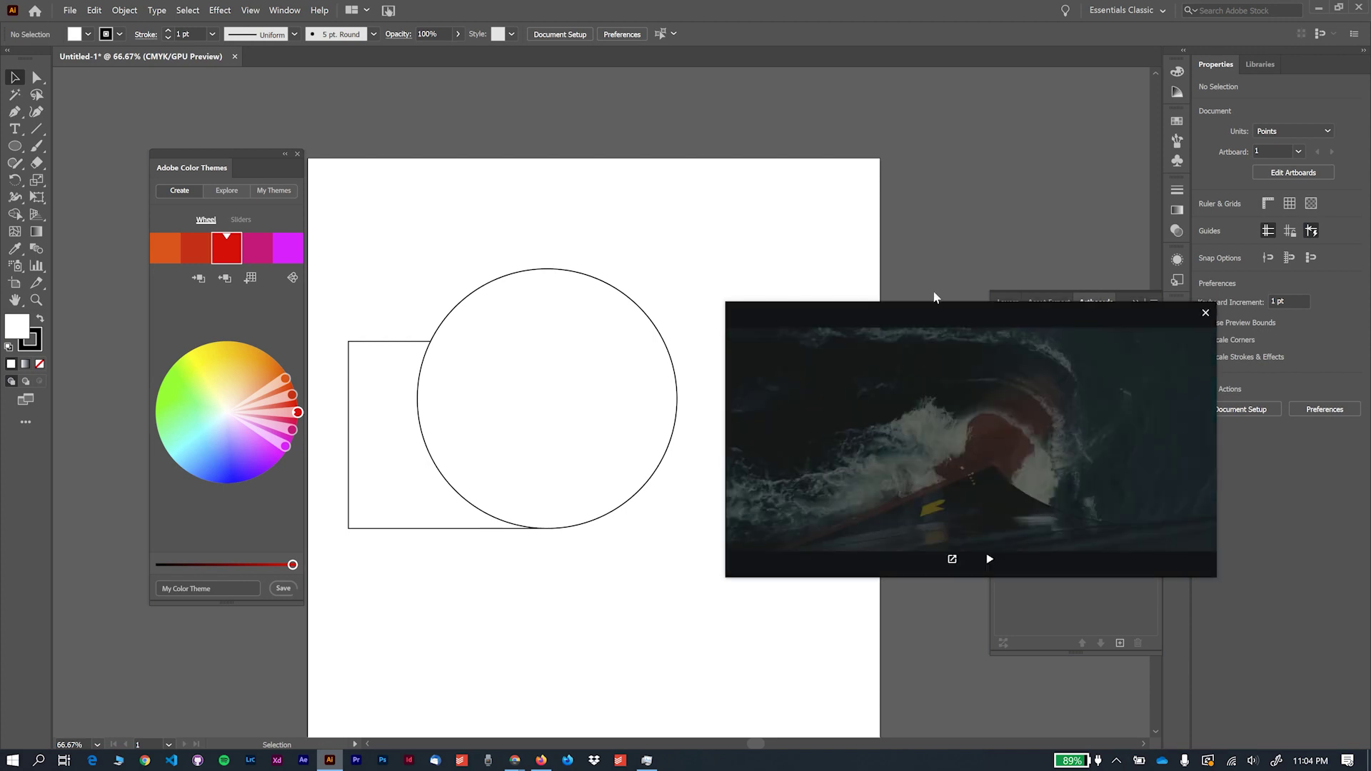
Move the floating video up out of the way and shift the circle up and right
mouse_move(958, 309)
left_mouse_down()
mouse_move(883, 96)
mouse_move(1066, 66)
mouse_move(1060, 102)
left_mouse_up()
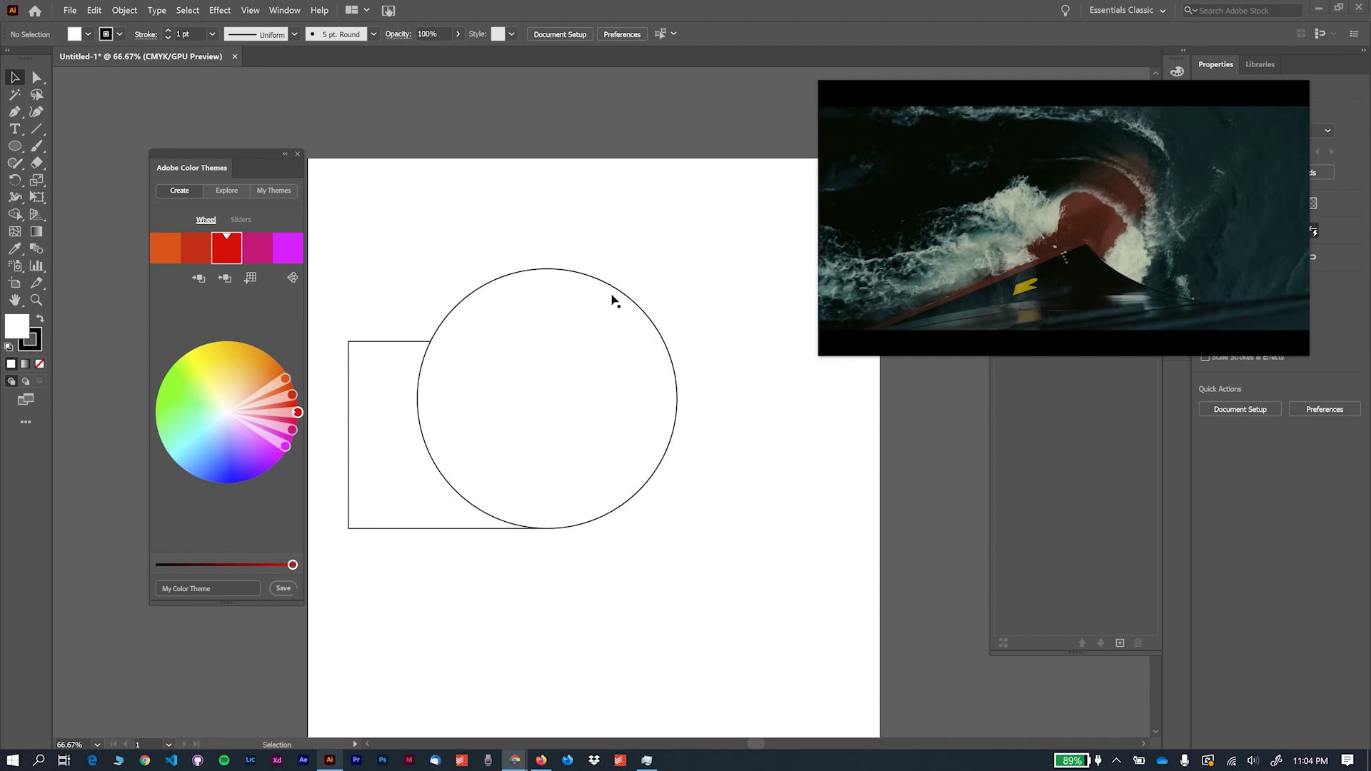
left_click(572, 280)
mouse_move(1063, 217)
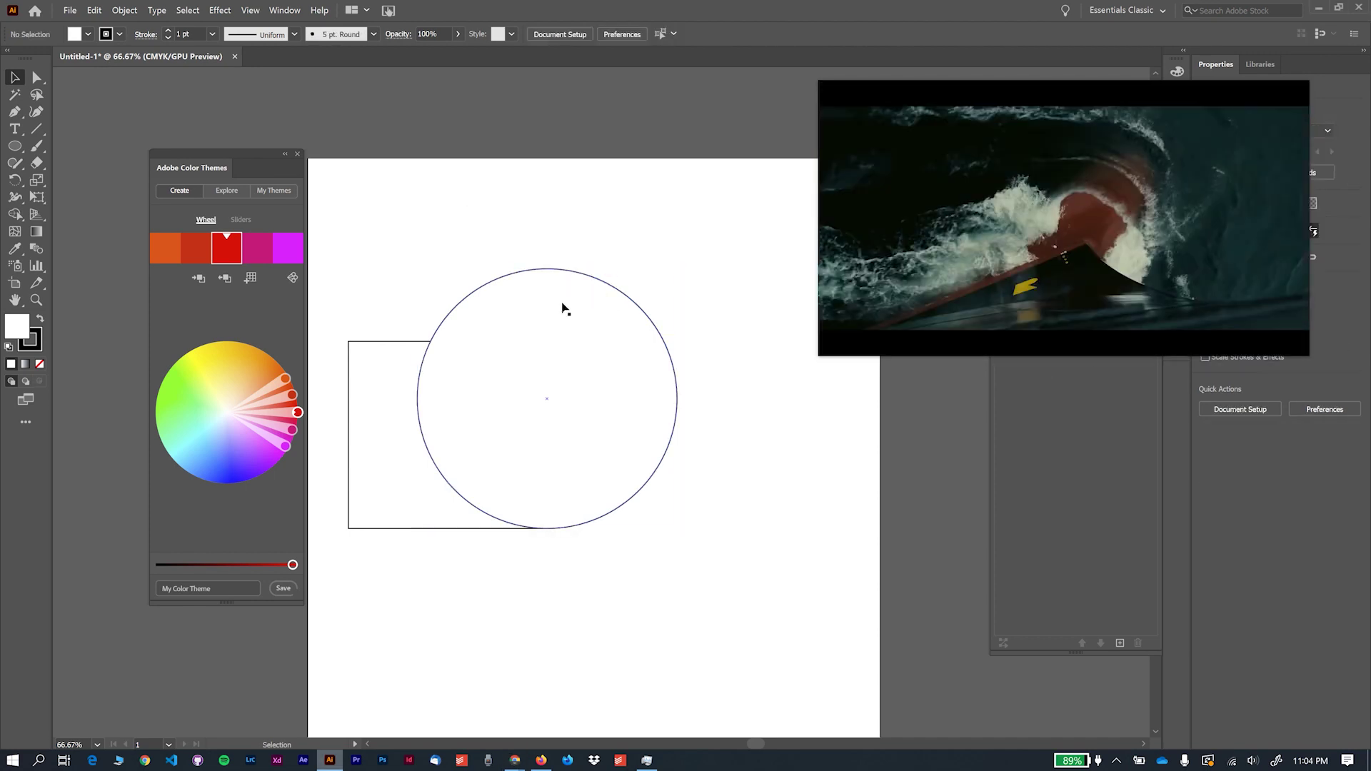
left_click_drag(567, 307, 620, 257)
left_click(439, 400)
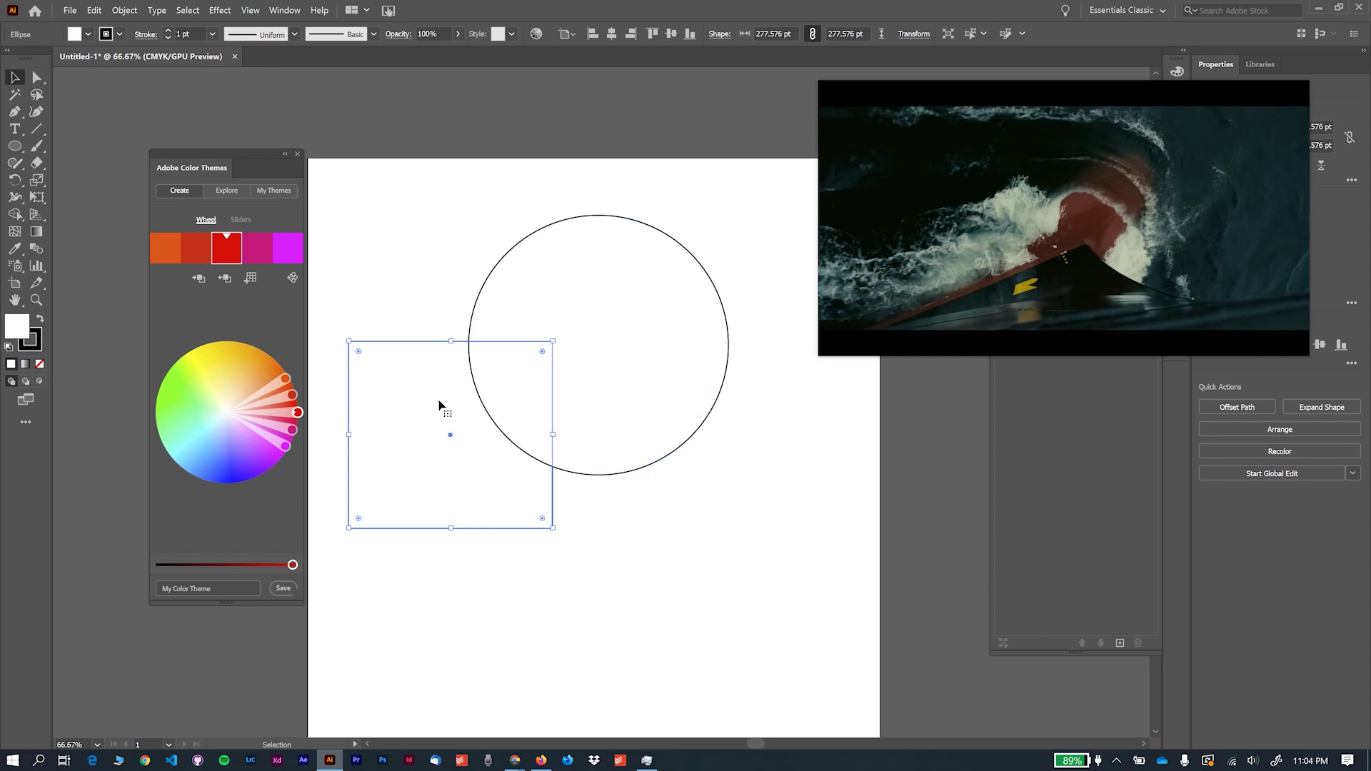
Nudge the rectangle upward, deselect it, and move the floating video down-left
left_click(664, 551)
left_click_drag(481, 495, 477, 461)
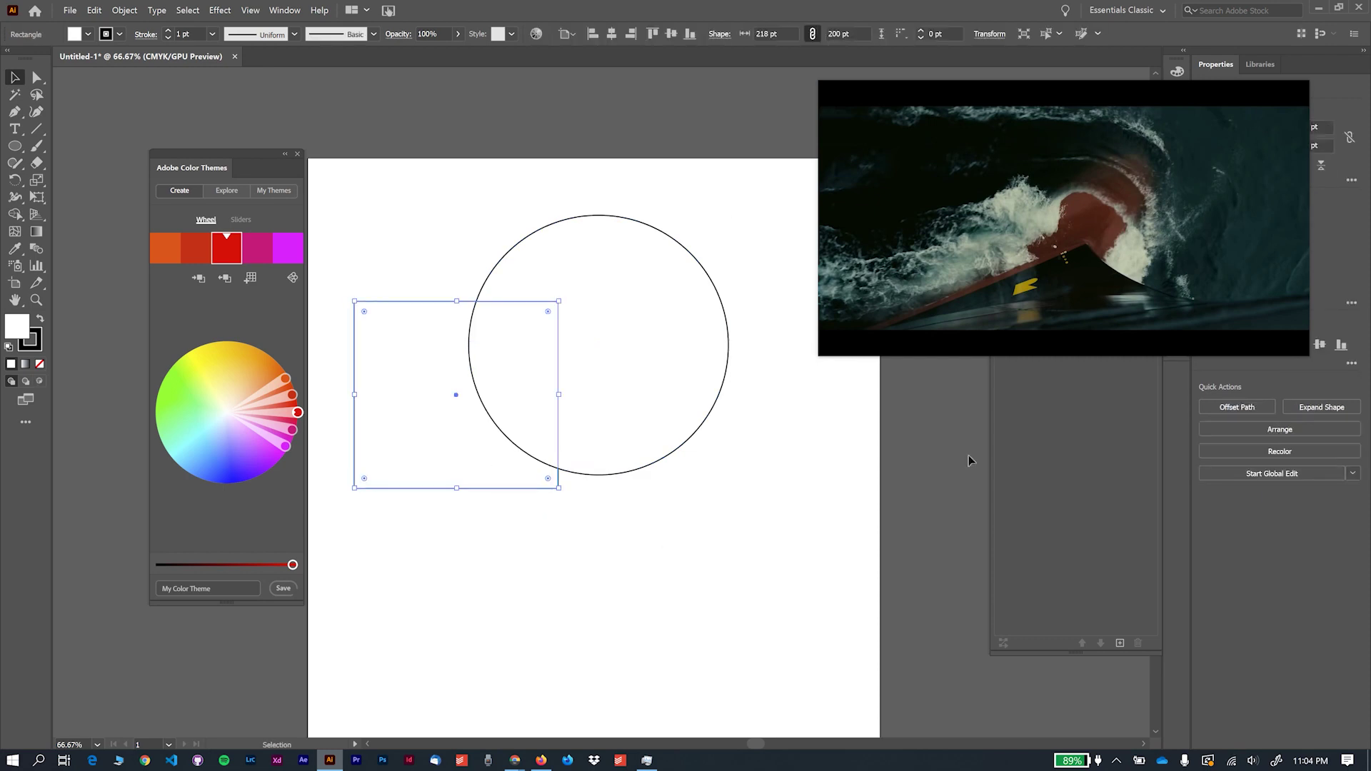
left_click(912, 426)
mouse_move(1121, 92)
left_mouse_down()
mouse_move(1105, 186)
mouse_move(1020, 213)
left_mouse_up()
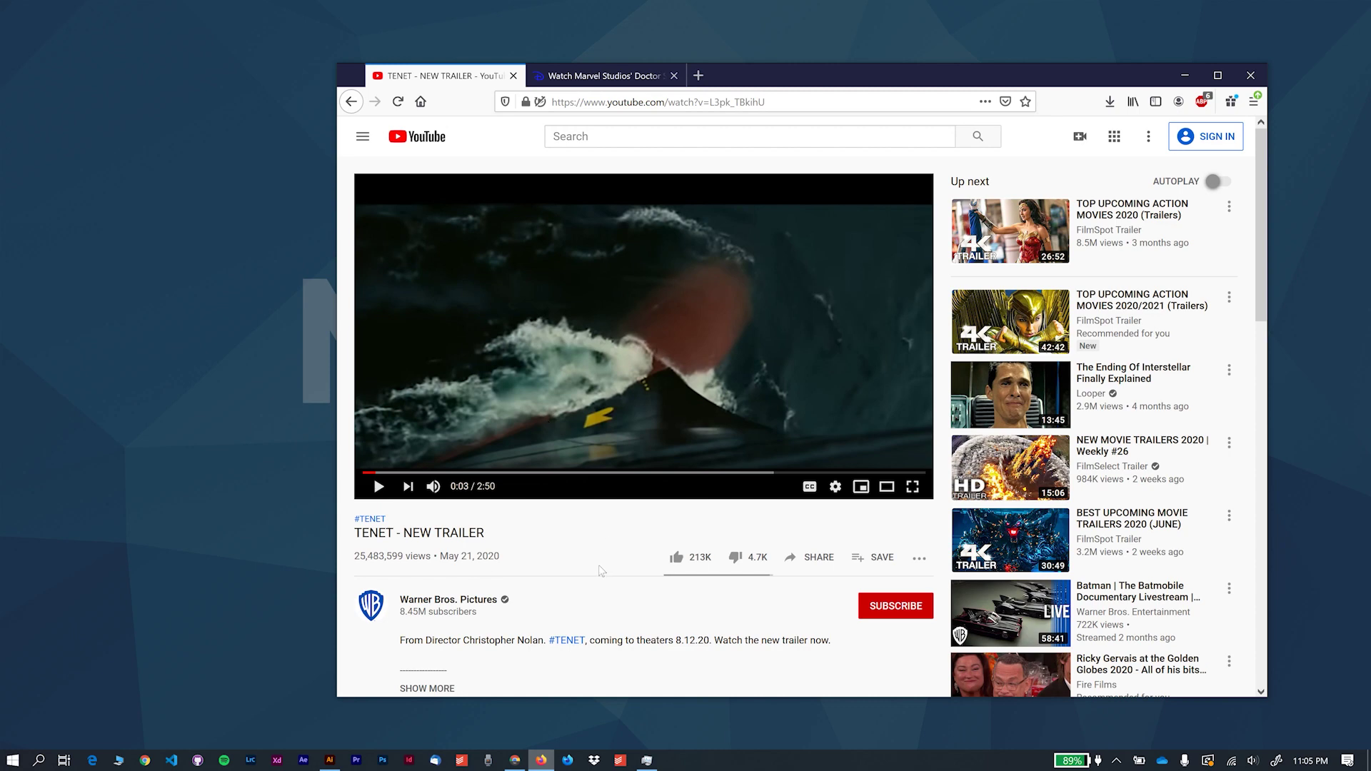
Pop Firefox's TENET trailer into a floating window, minimize Firefox, and centre the video
left_click_drag(793, 83, 767, 45)
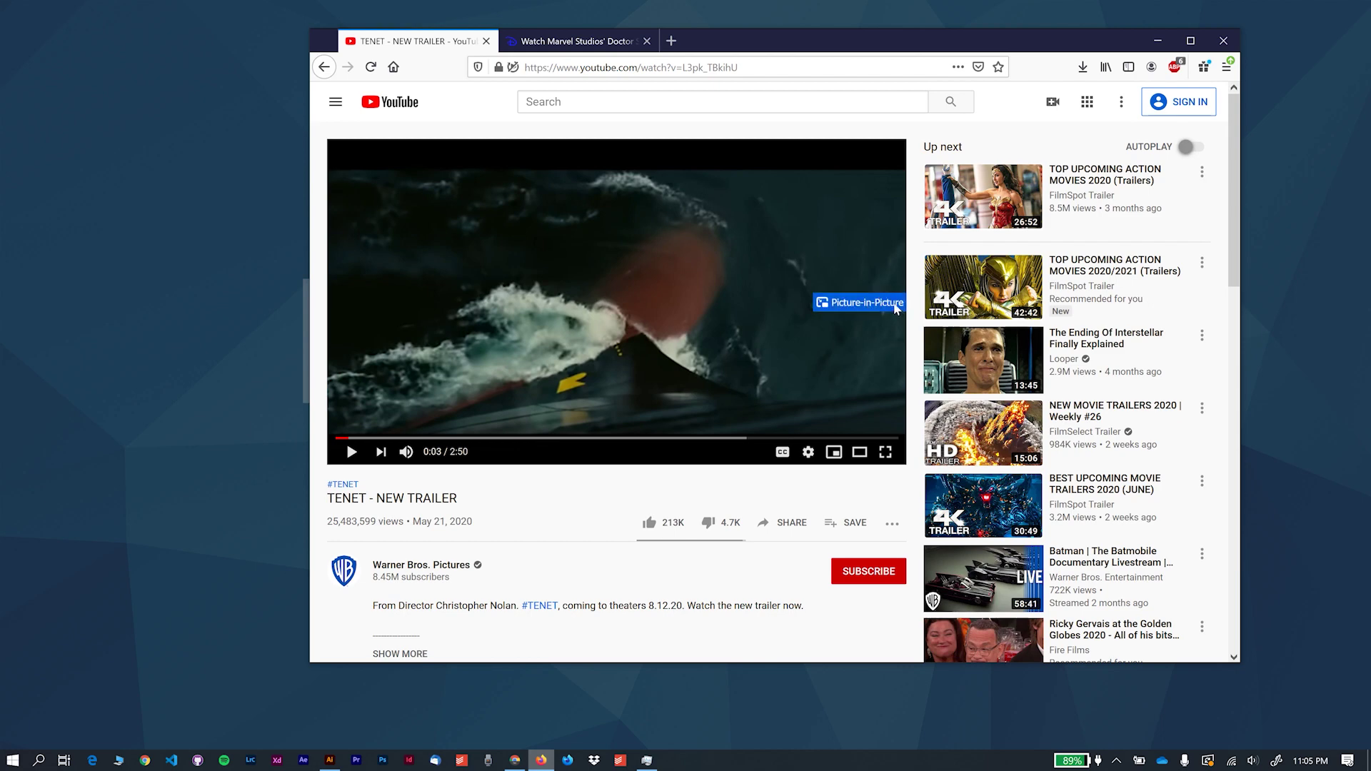
left_click(863, 302)
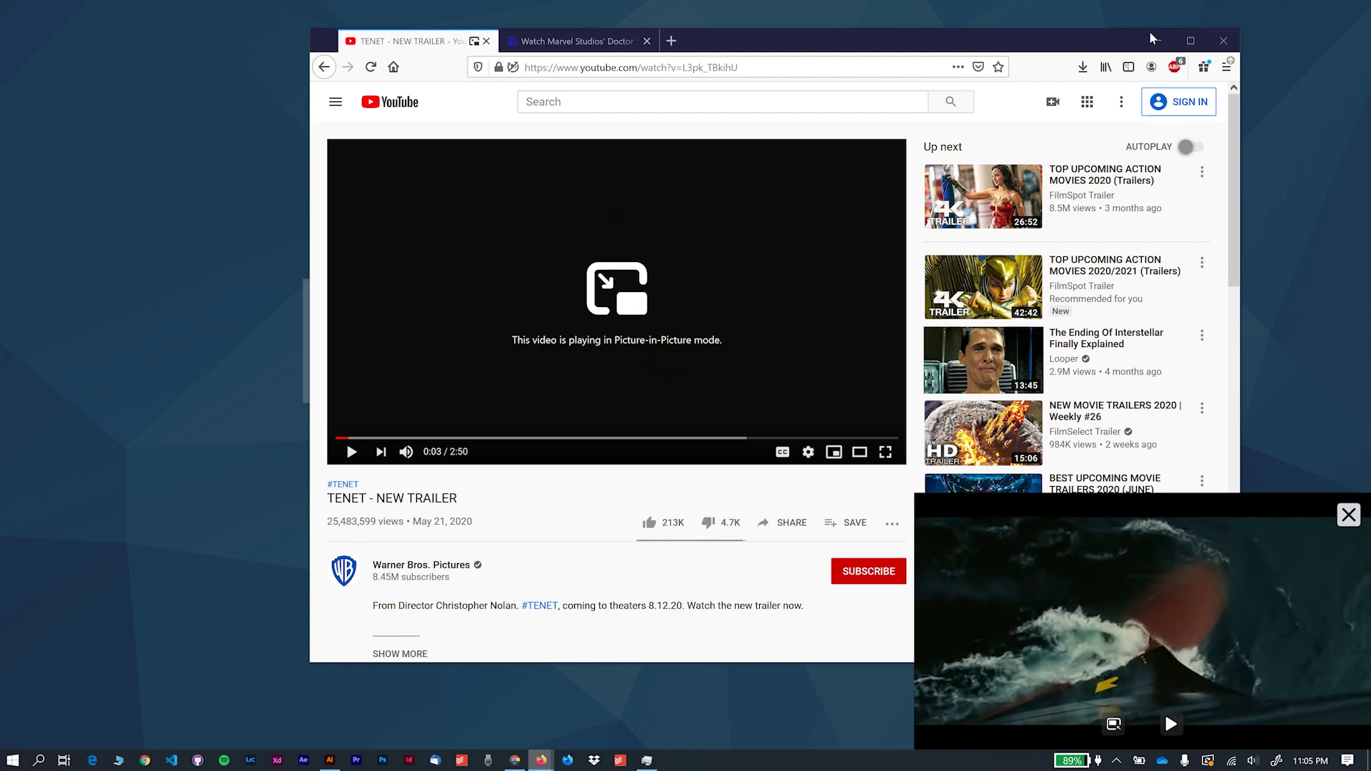
left_click(1154, 40)
mouse_move(1139, 504)
left_mouse_down()
mouse_move(906, 271)
mouse_move(773, 213)
left_mouse_up()
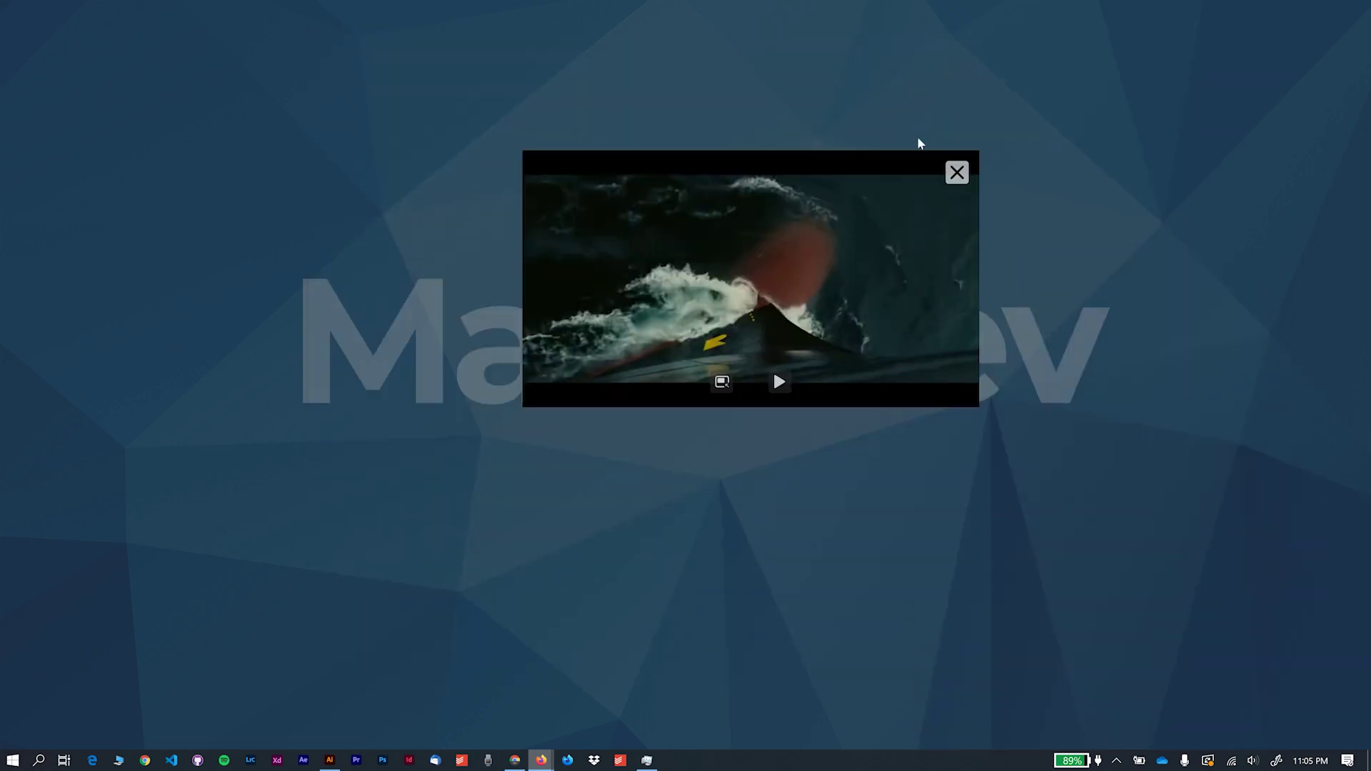
left_click_drag(750, 162, 763, 274)
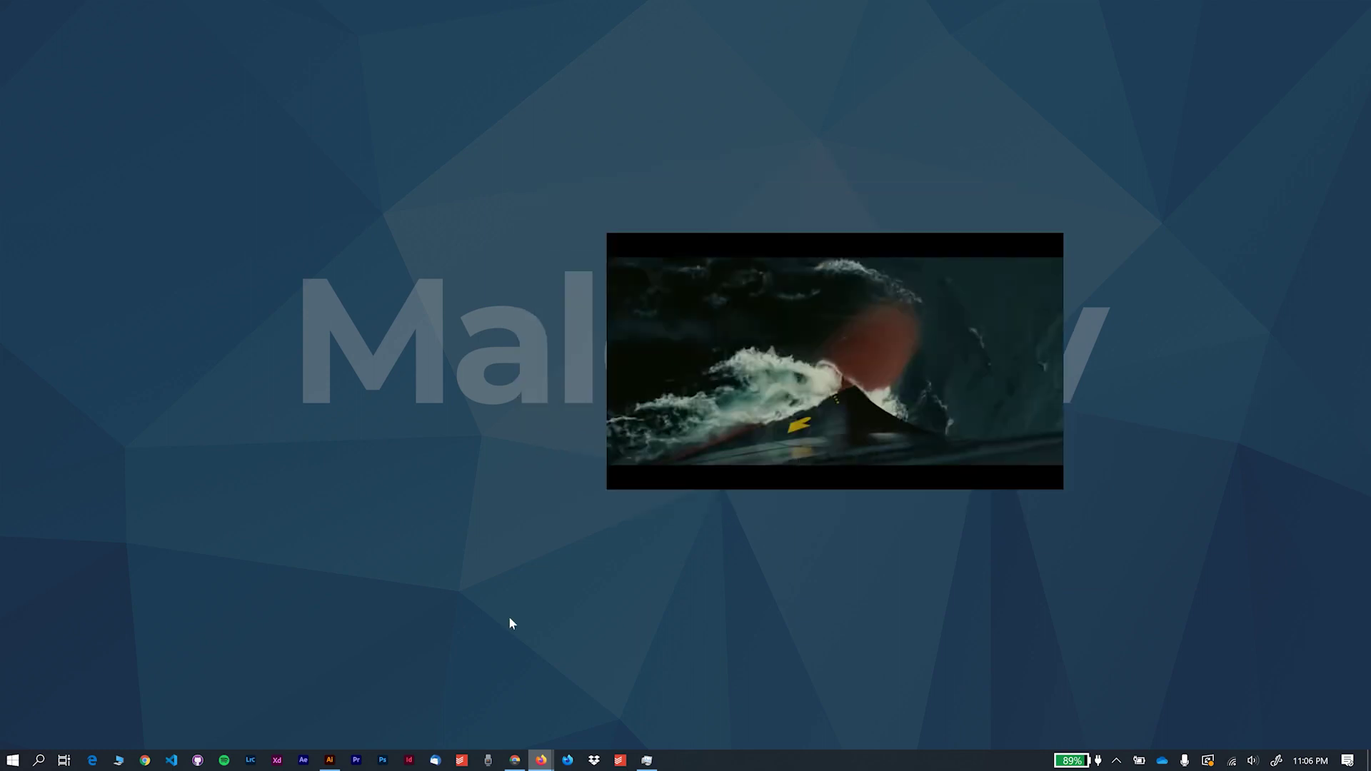
Position the floating video over Illustrator's artboard, then close it and minimize Illustrator
left_click(331, 759)
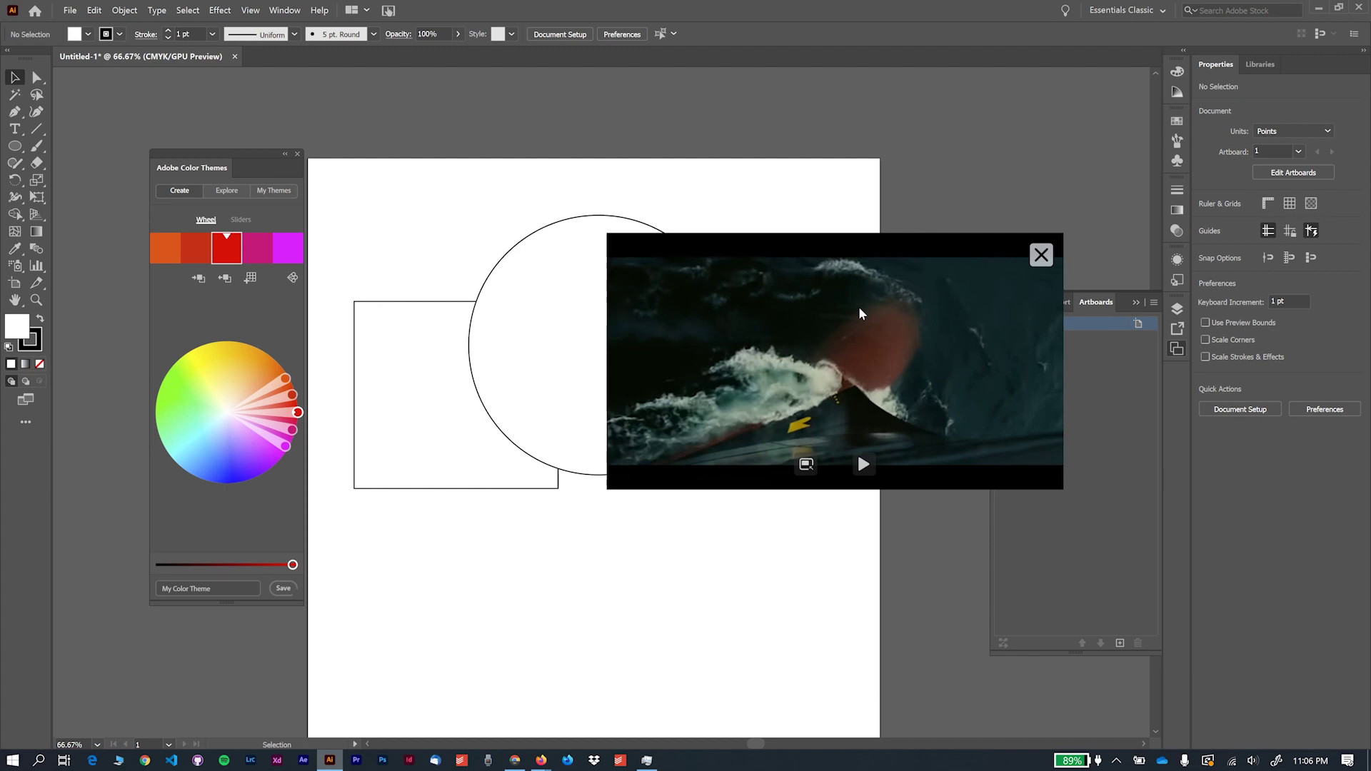
left_click_drag(865, 245, 745, 119)
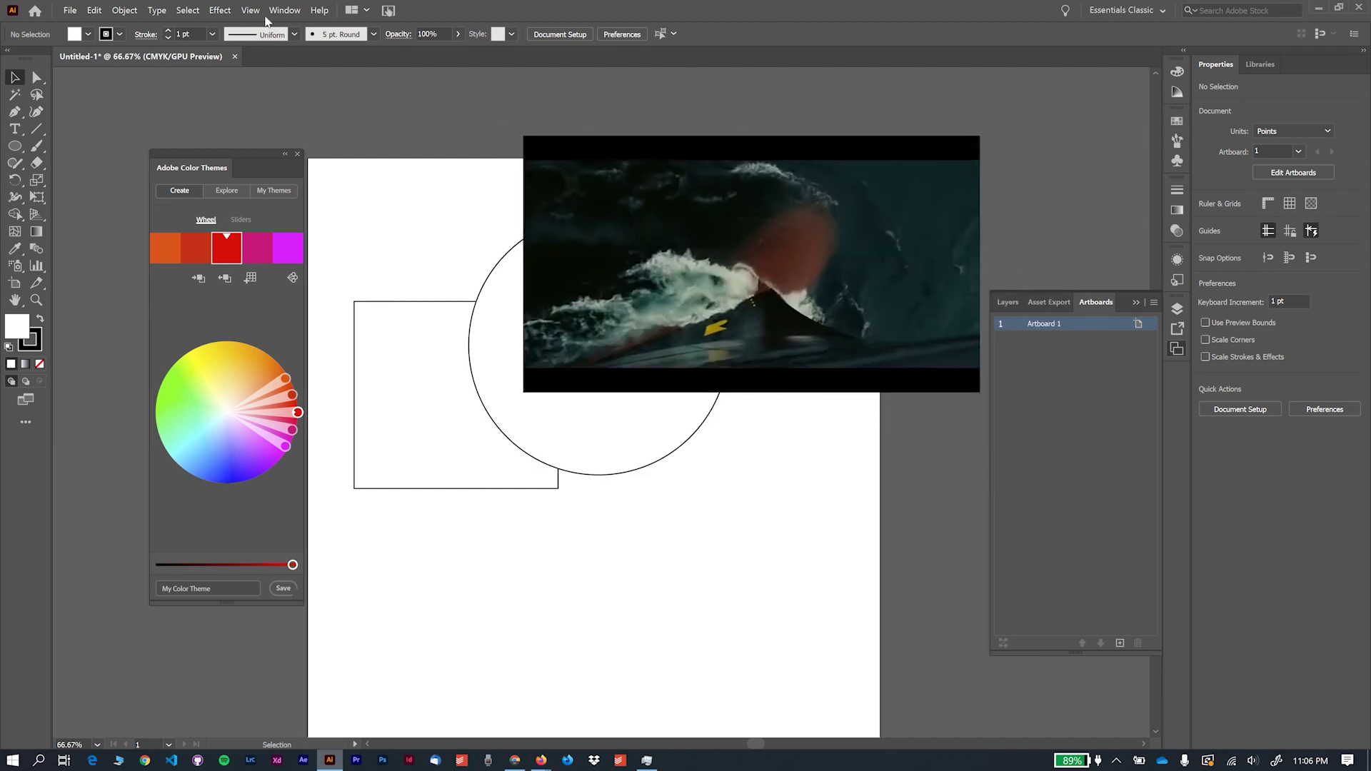
left_click(36, 77)
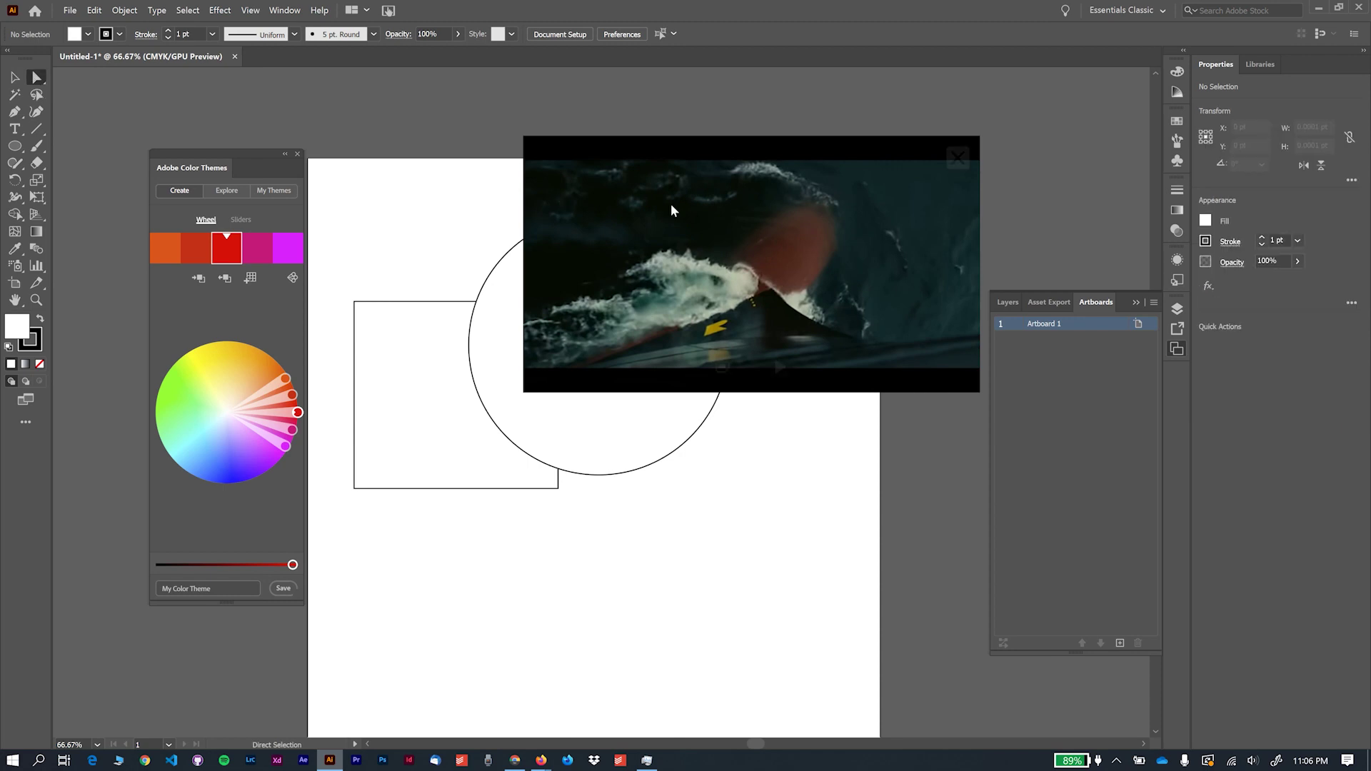
left_click_drag(695, 150, 747, 181)
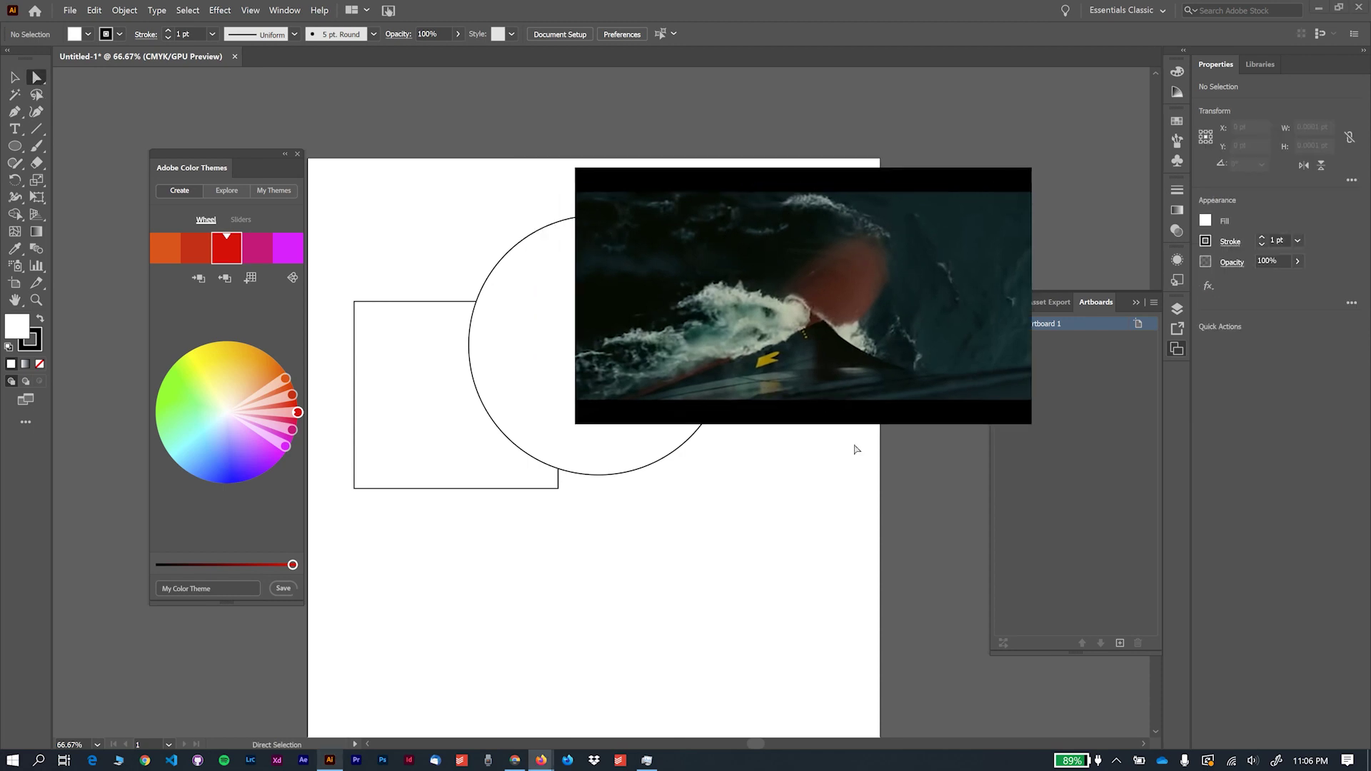
mouse_move(804, 294)
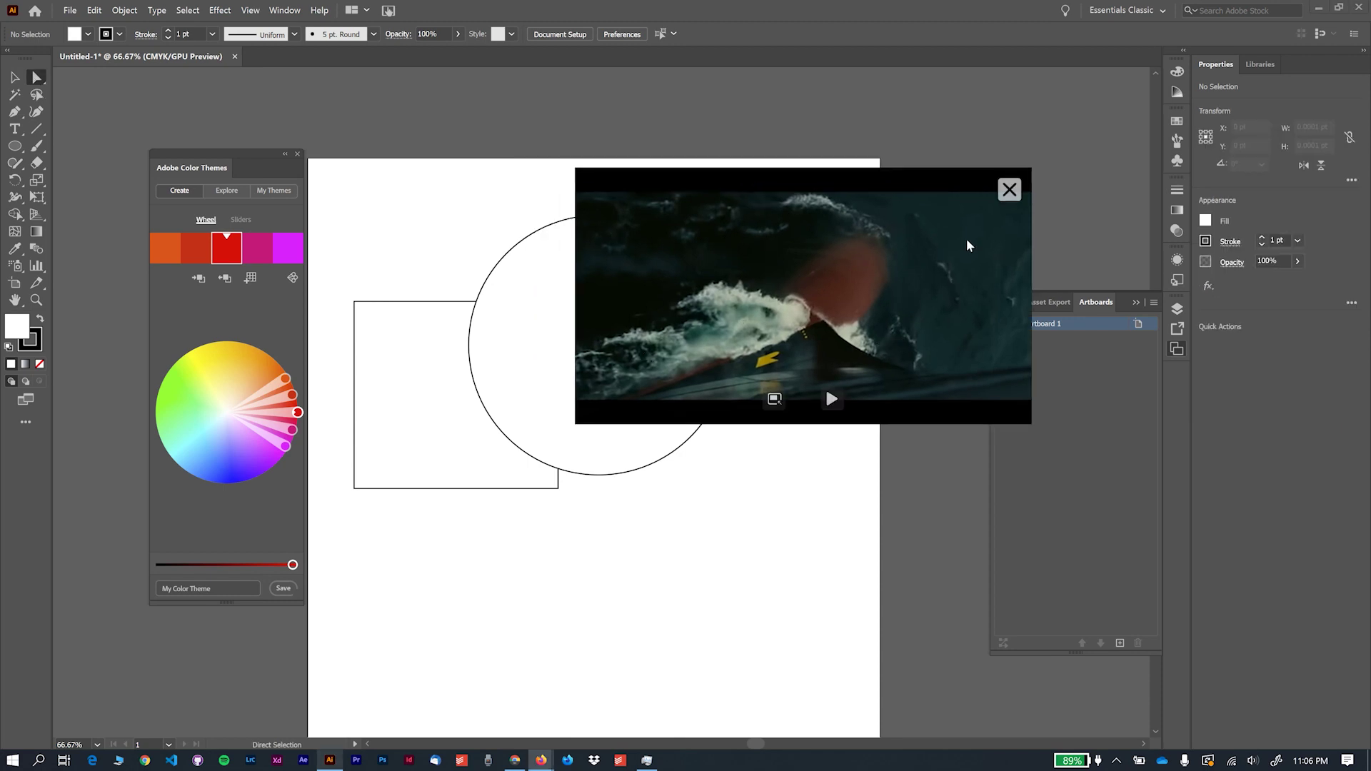
left_click(1010, 192)
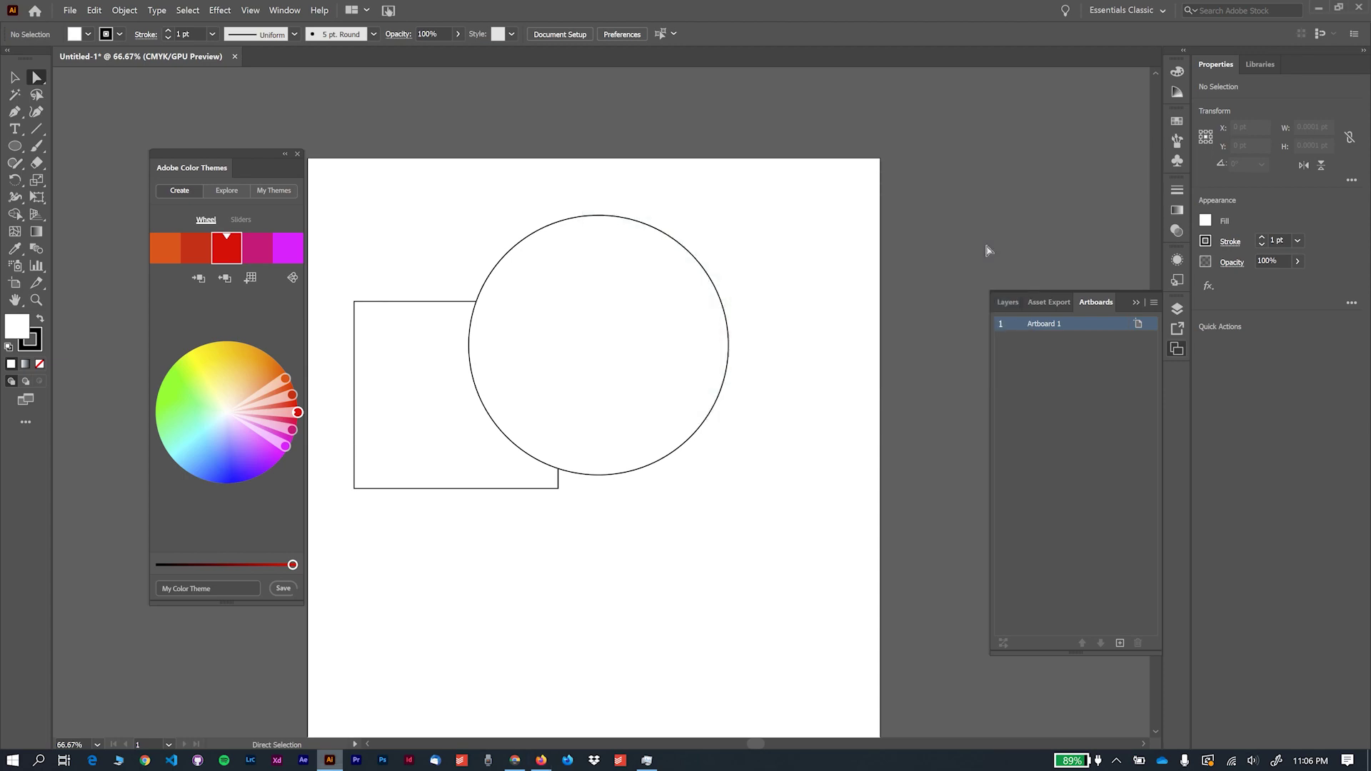
left_click(1319, 11)
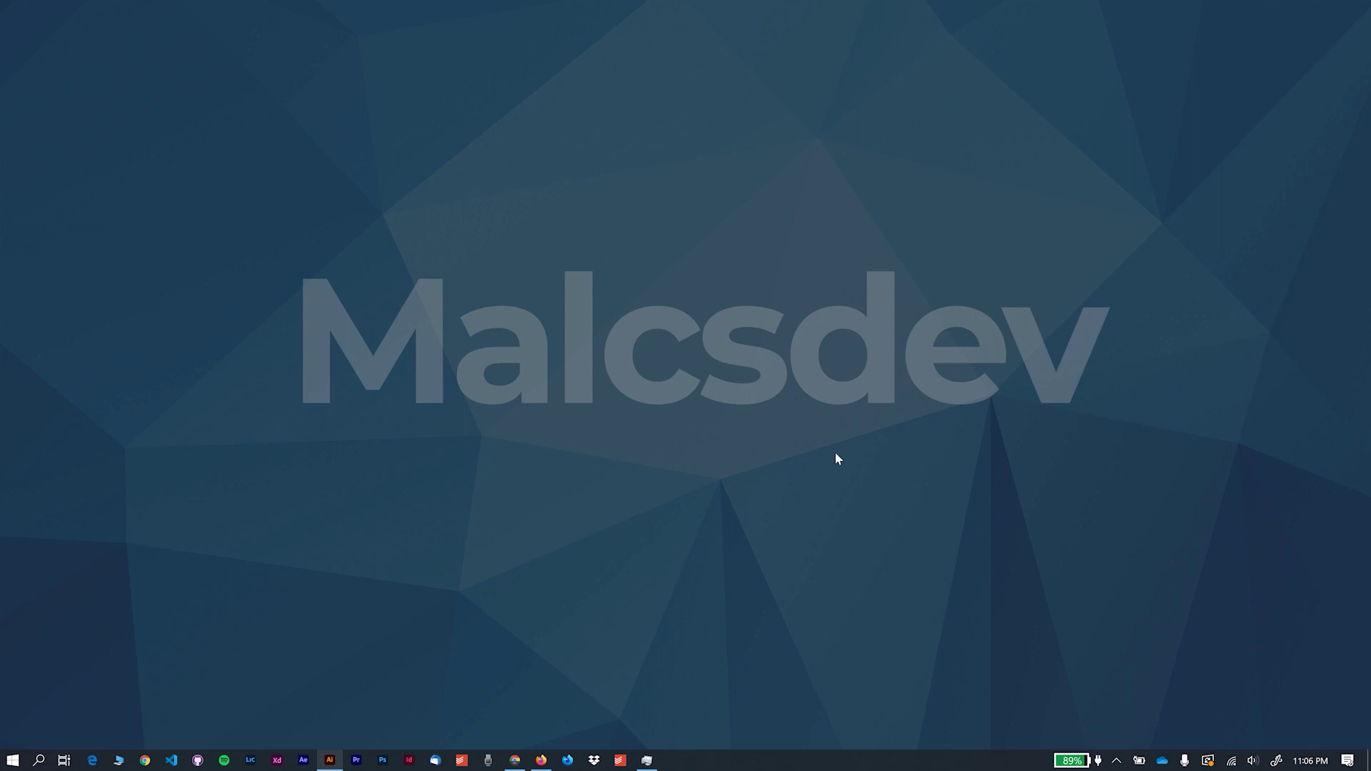
Restore Illustrator, shift the colour themes window left, and bring Firefox's trailer forward
left_click(514, 761)
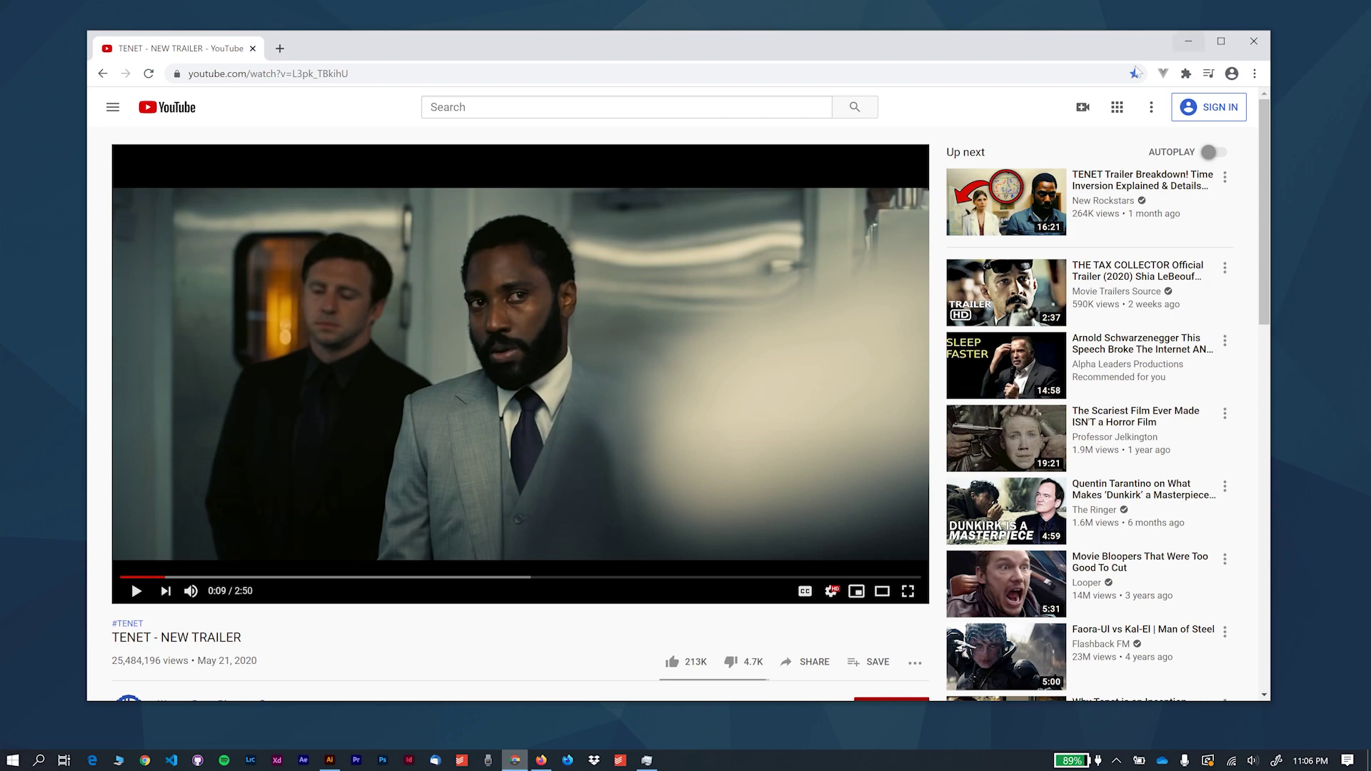
left_click(1188, 41)
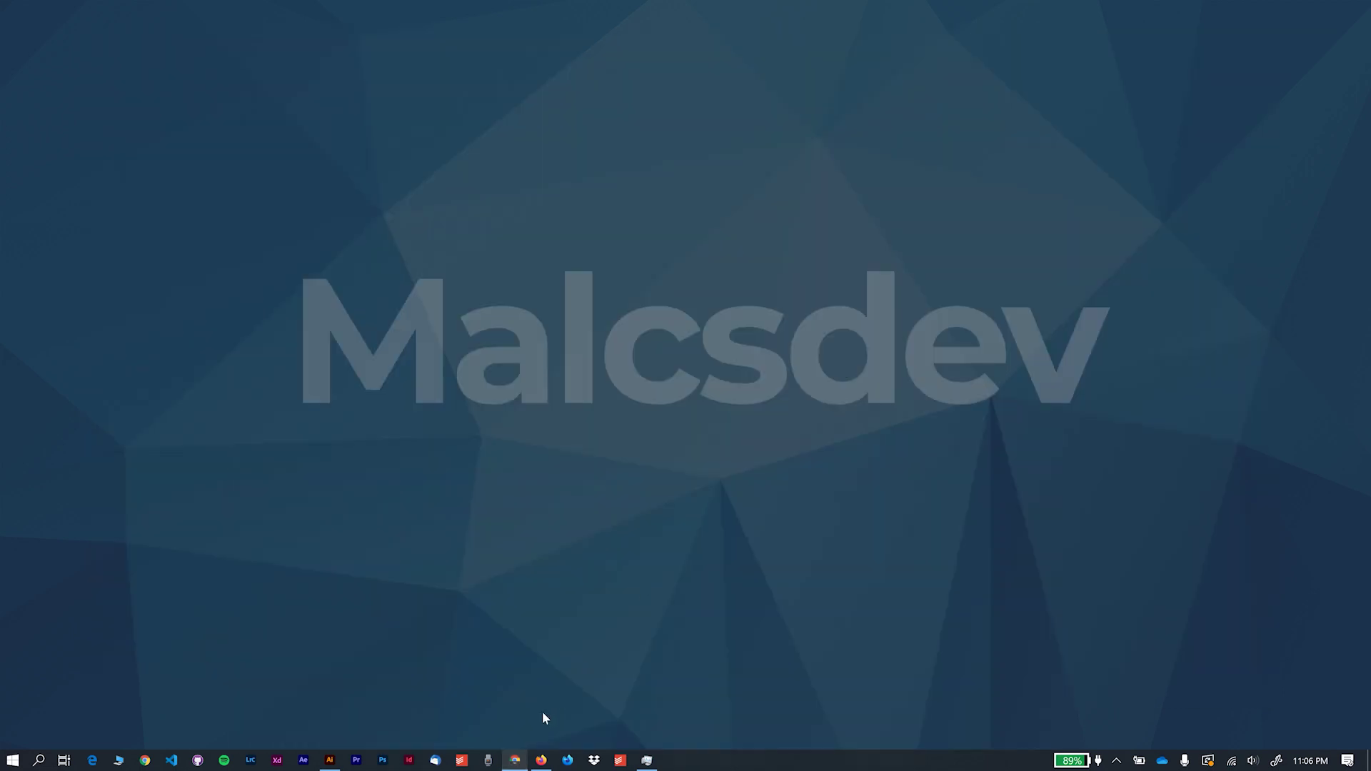
left_click(516, 760)
left_click(330, 761)
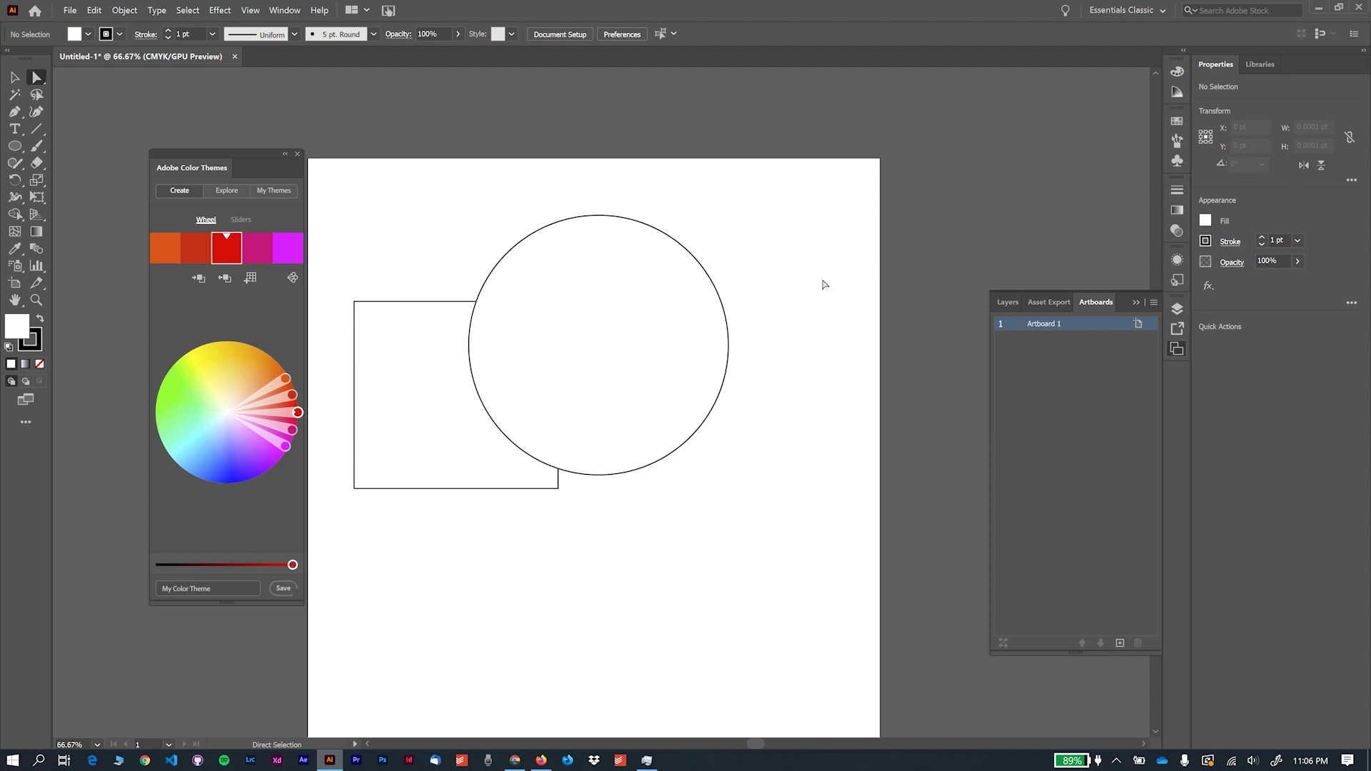
left_click_drag(249, 155, 183, 155)
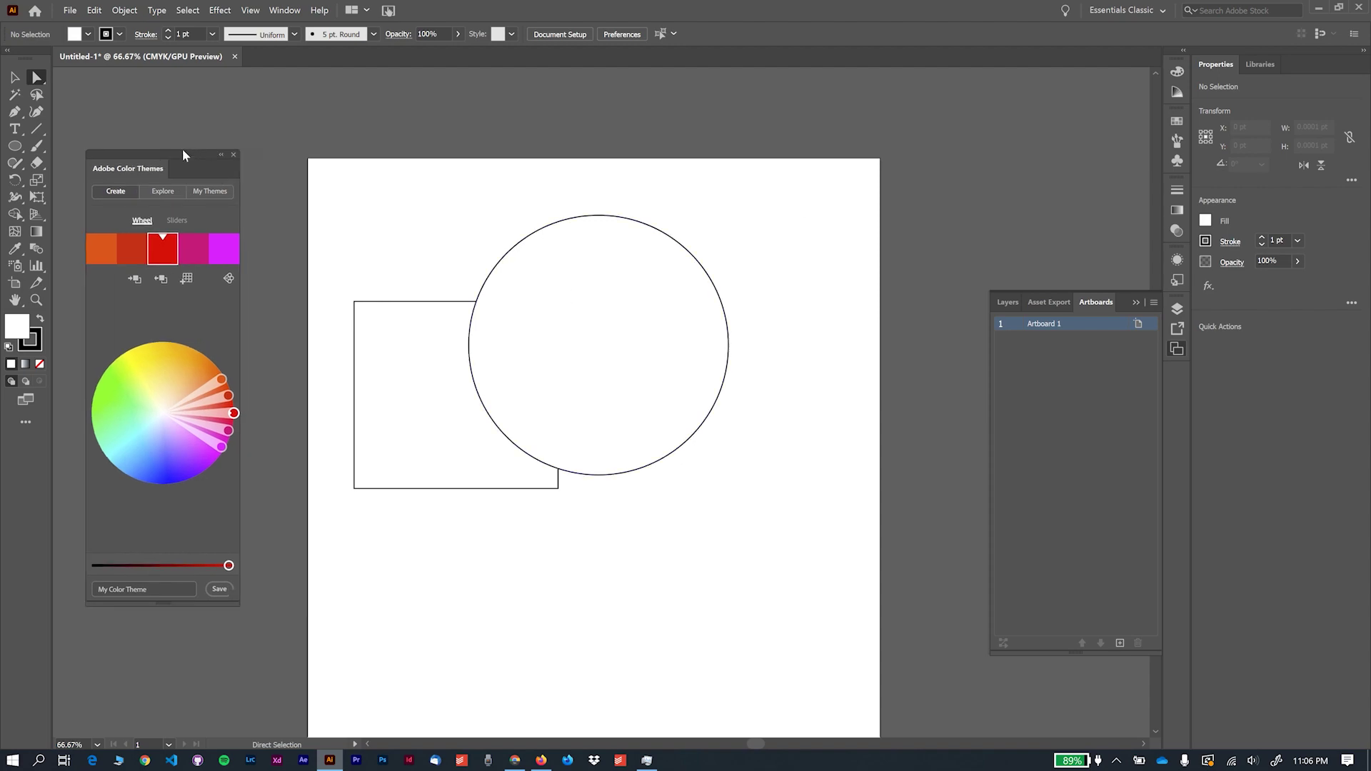
left_click(542, 761)
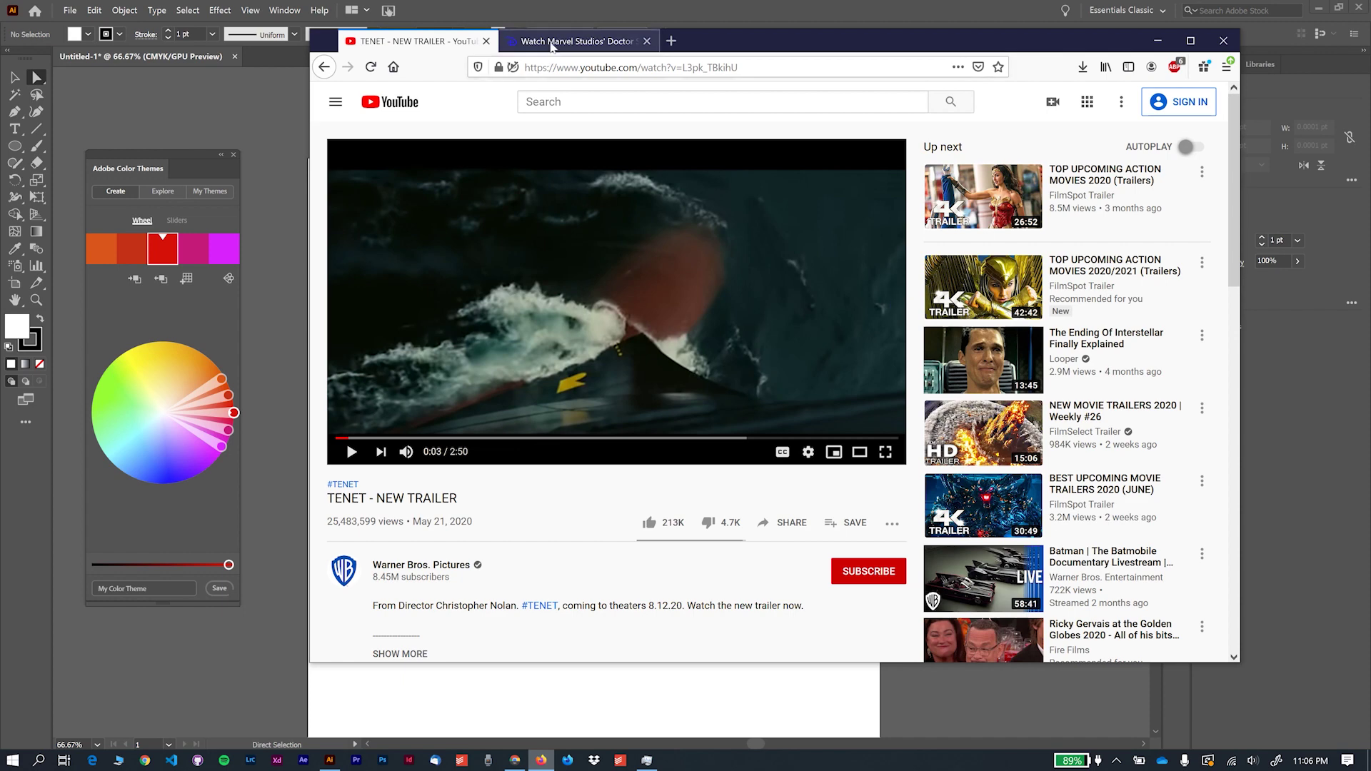
Open the Doctor Strange trailer on Disney+ and pop it into picture-in-picture
left_click(552, 45)
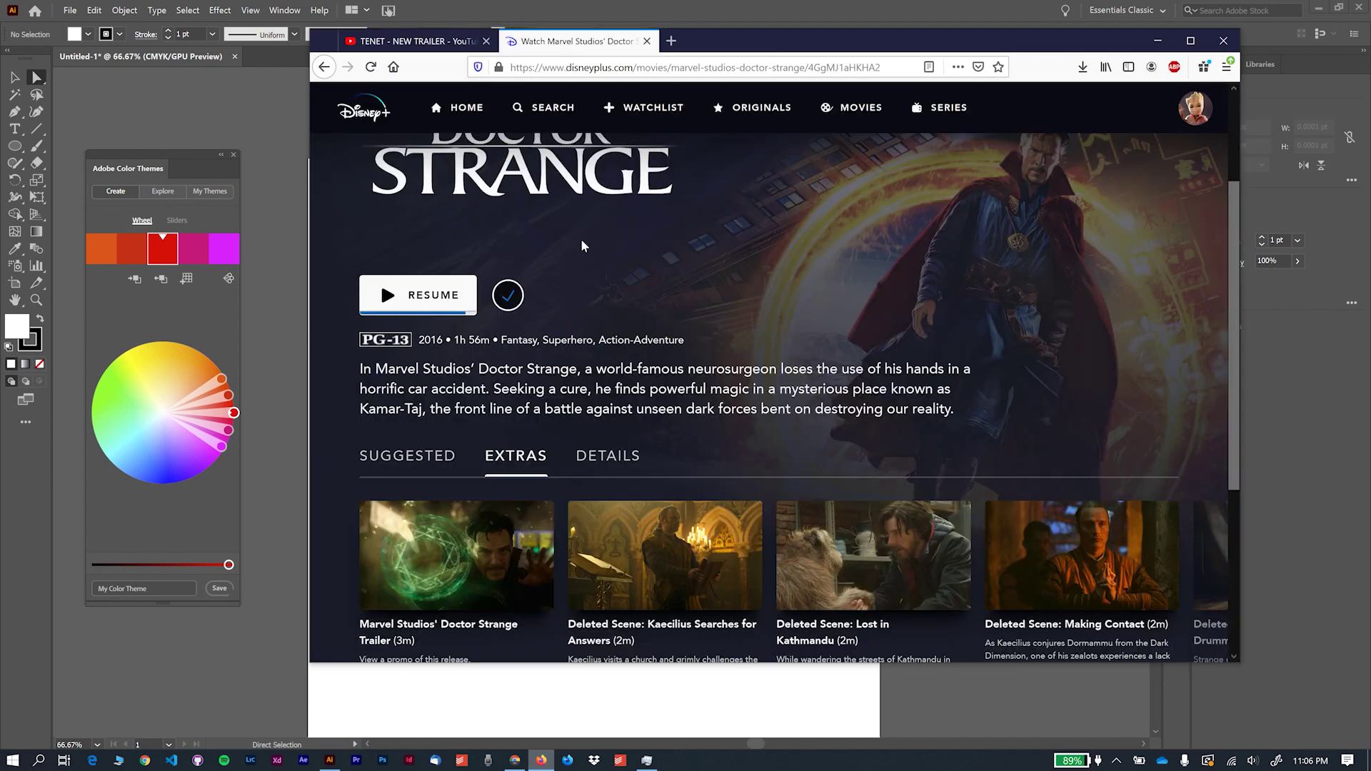
scroll(582, 246, "down", 2)
scroll(807, 213, "down", 1)
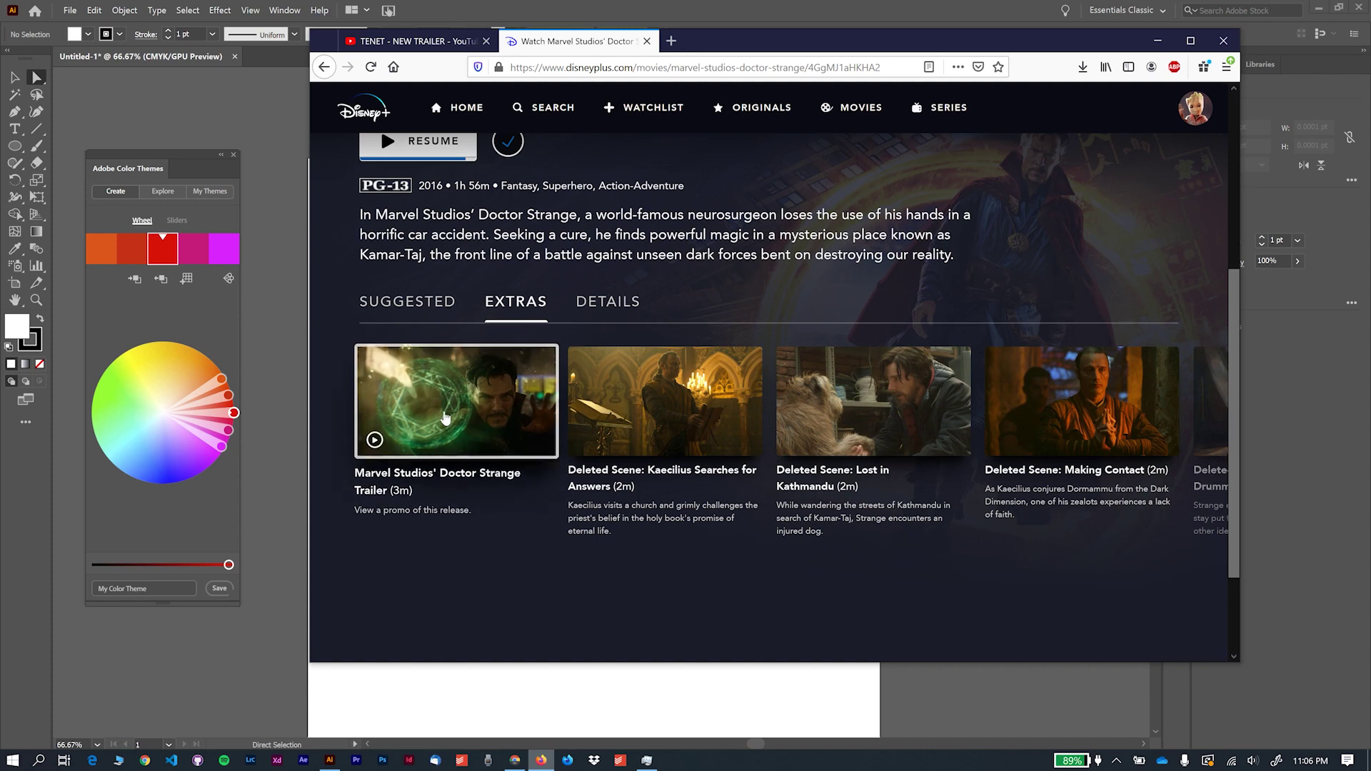
left_click(448, 428)
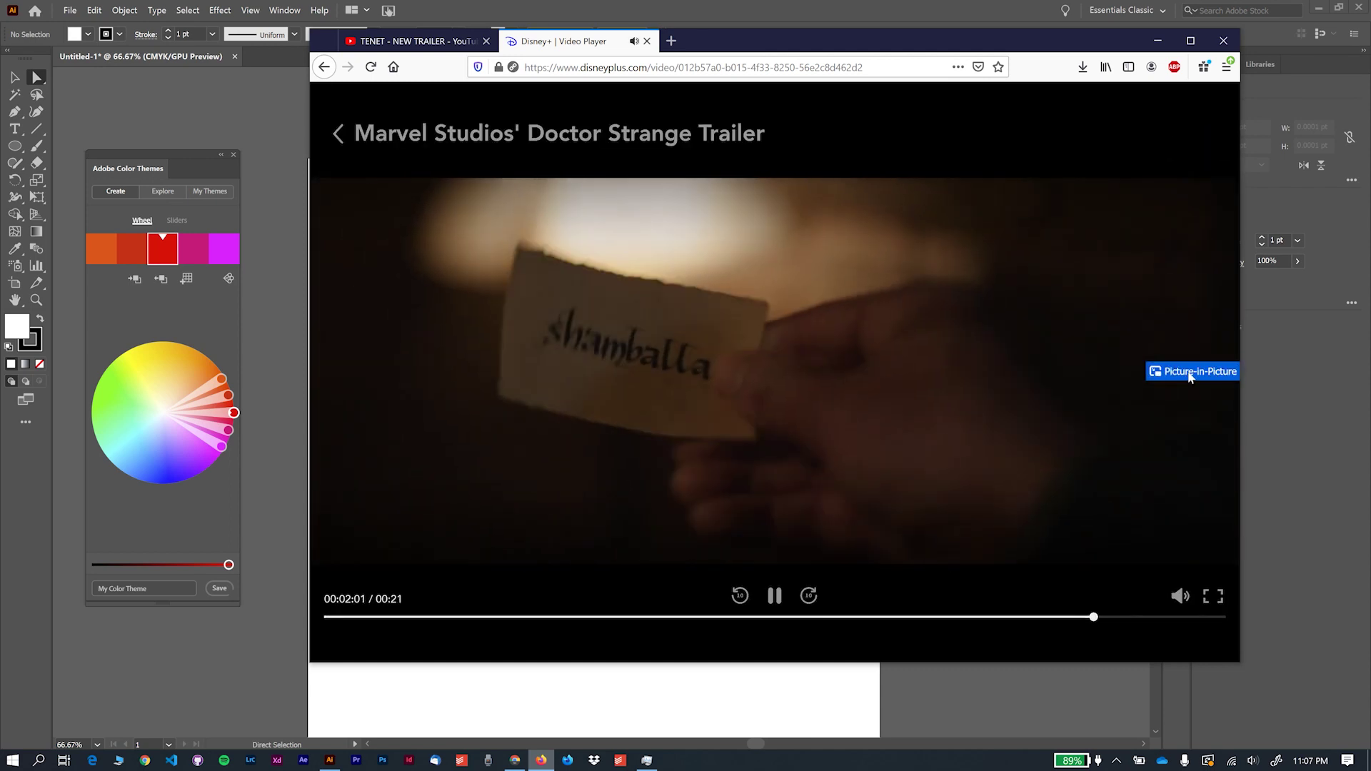
left_click(1189, 376)
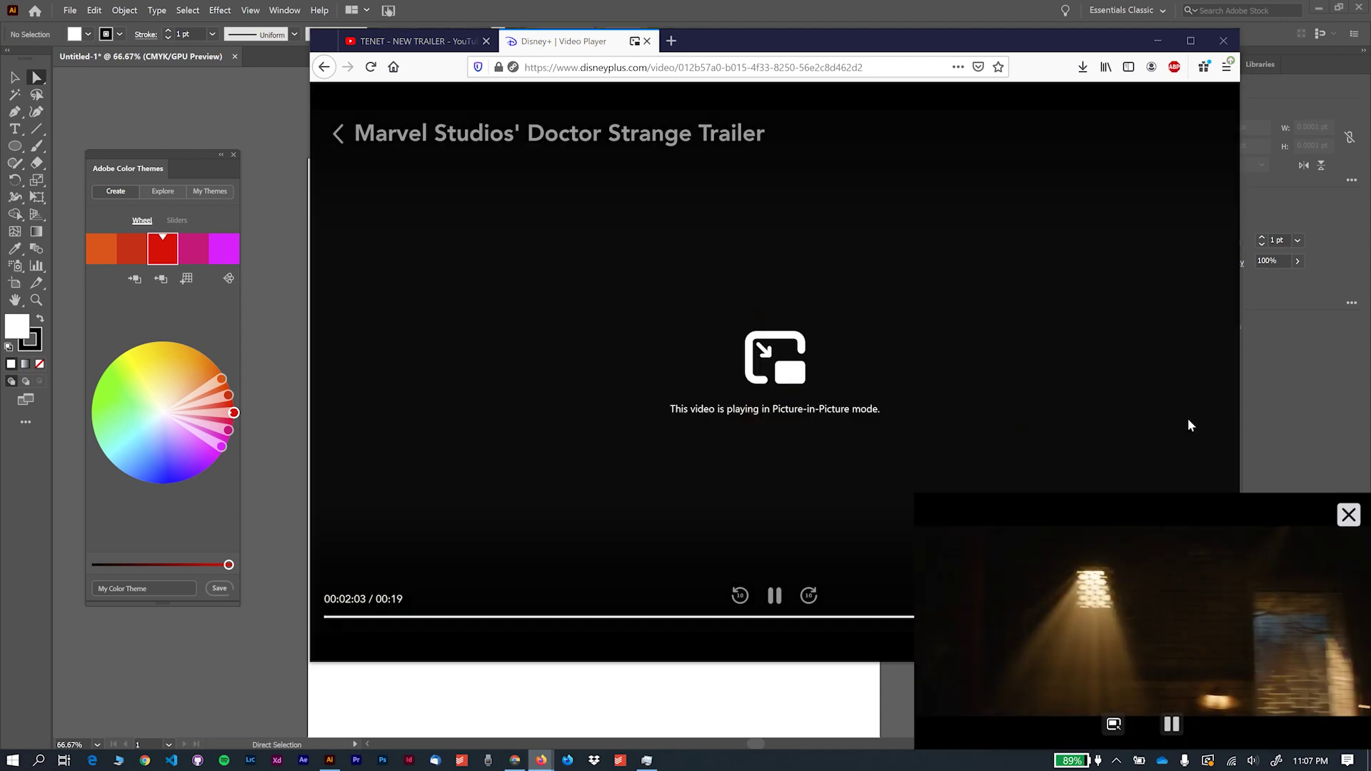
Minimize Firefox, pause the floating trailer, and park it over the artboard's upper-left
left_click_drag(1203, 580, 953, 275)
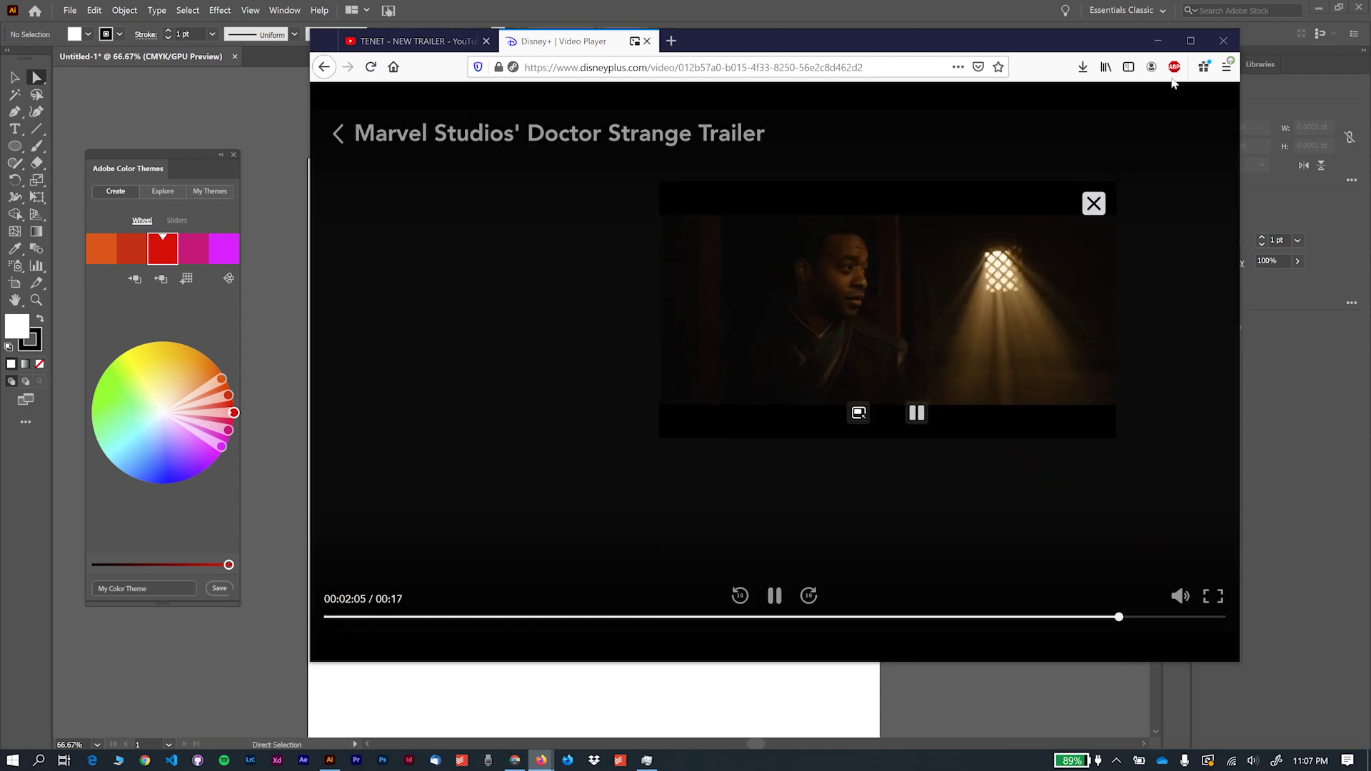
left_click(1157, 40)
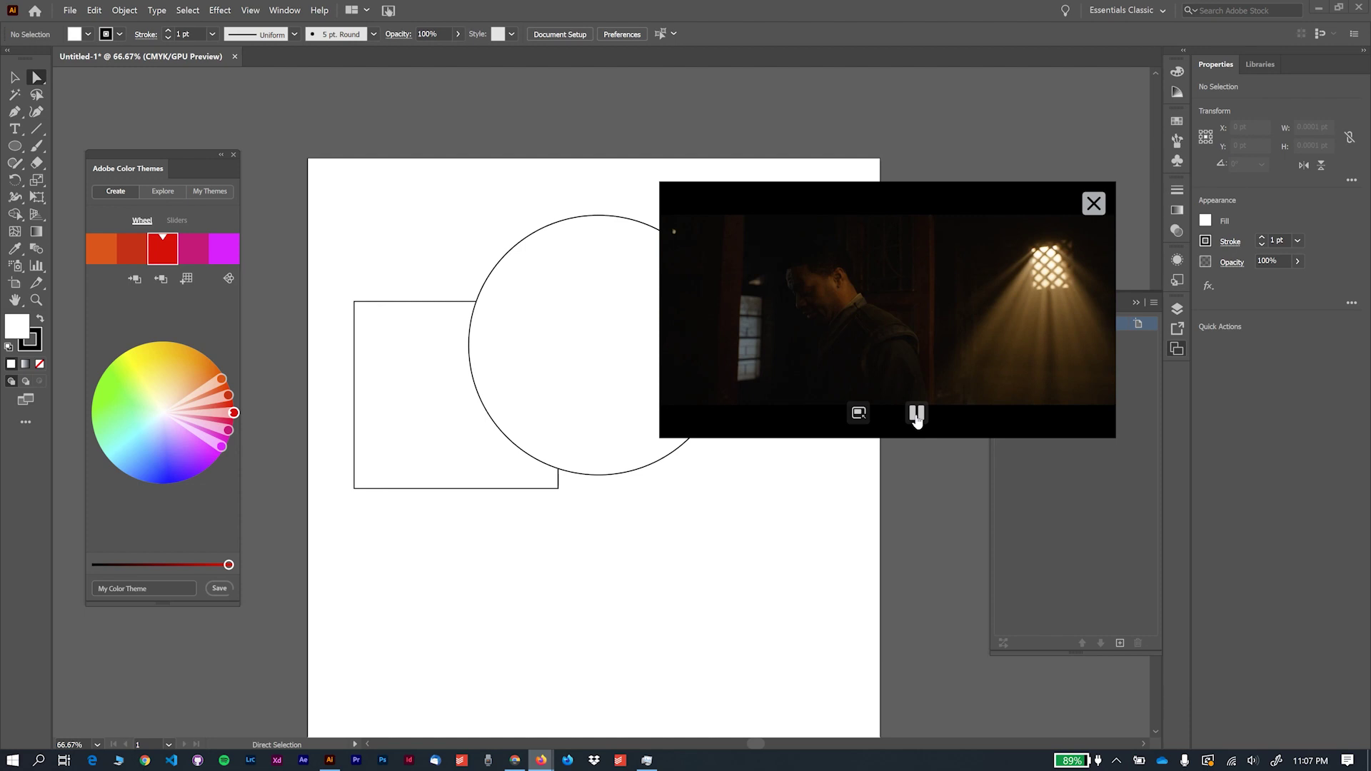
left_click(913, 413)
left_click_drag(943, 294, 817, 171)
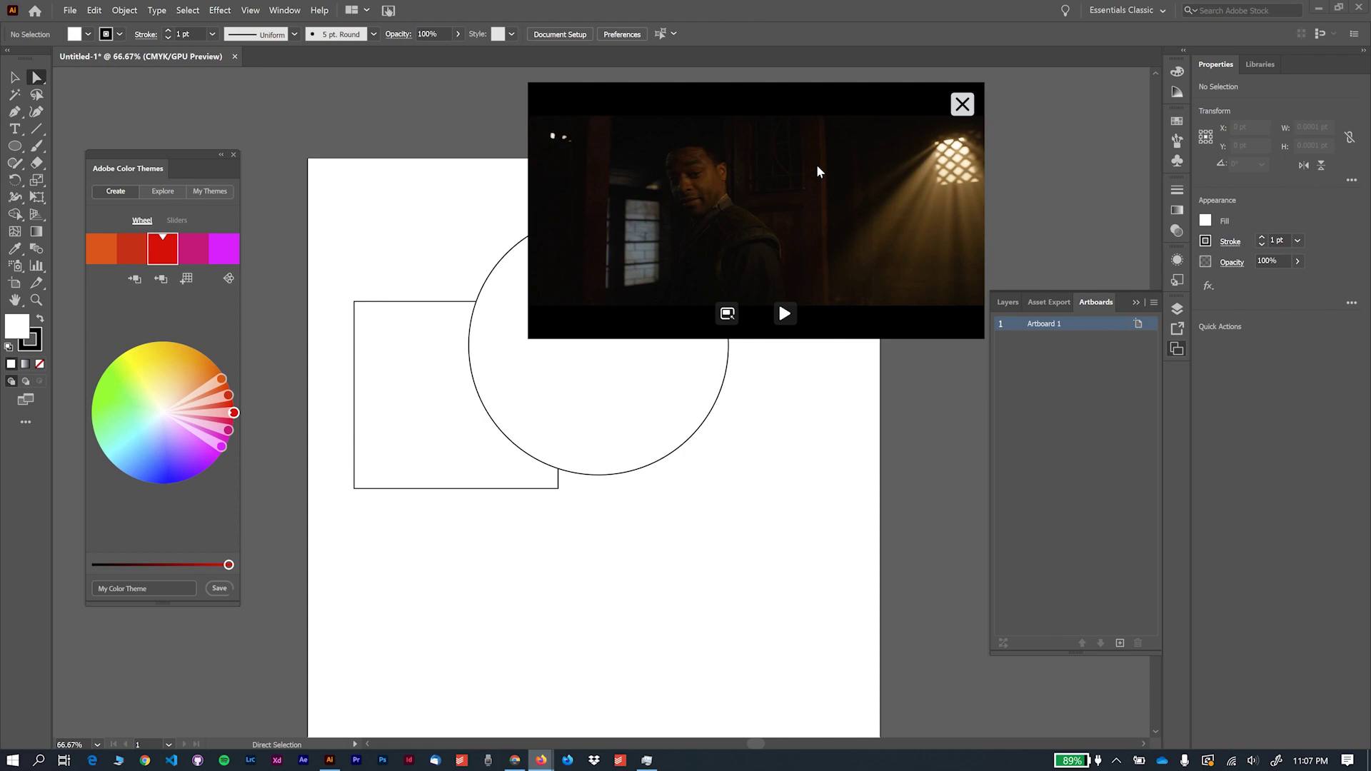
mouse_move(757, 145)
left_mouse_down()
mouse_move(559, 175)
mouse_move(689, 418)
mouse_move(968, 151)
left_mouse_up()
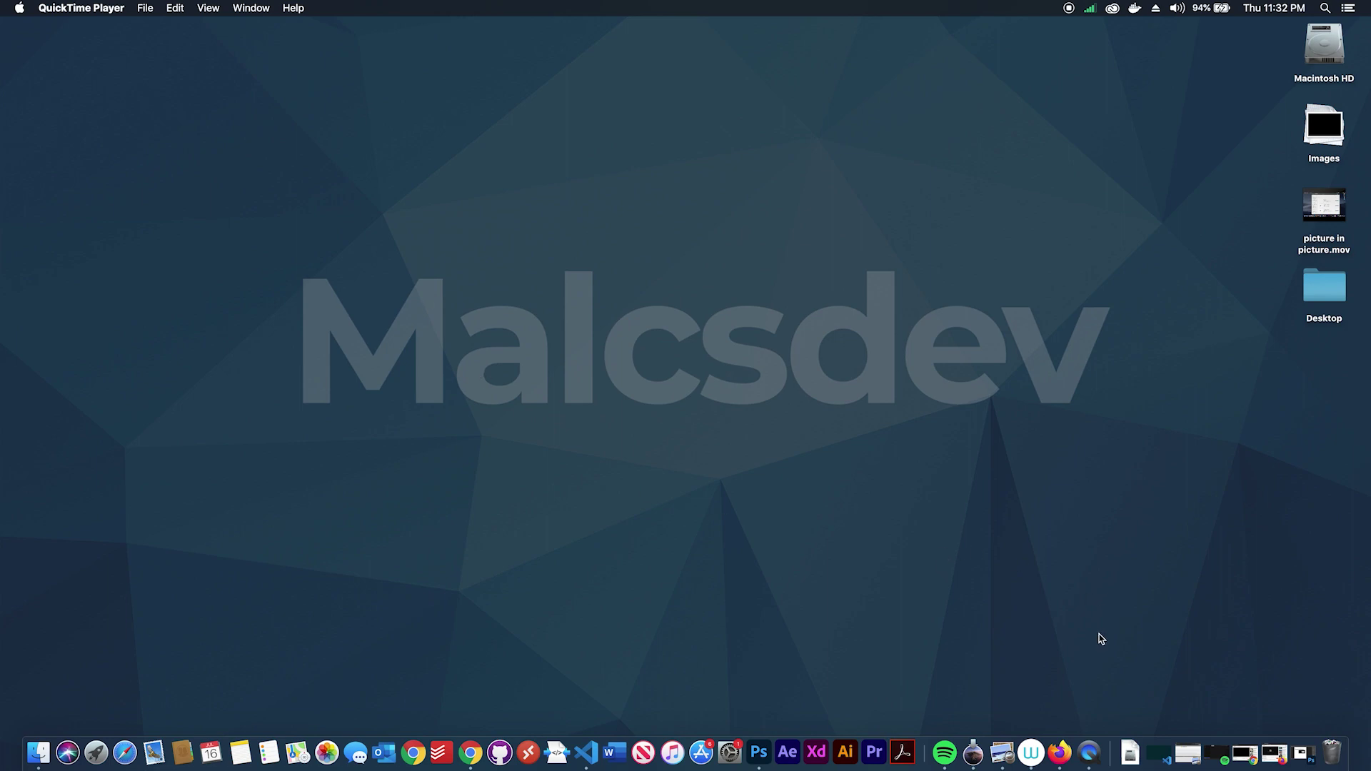
Restore Chrome, pop the TENET trailer out with Option+P, minimize Chrome, and nudge the video up-left
left_click(1243, 742)
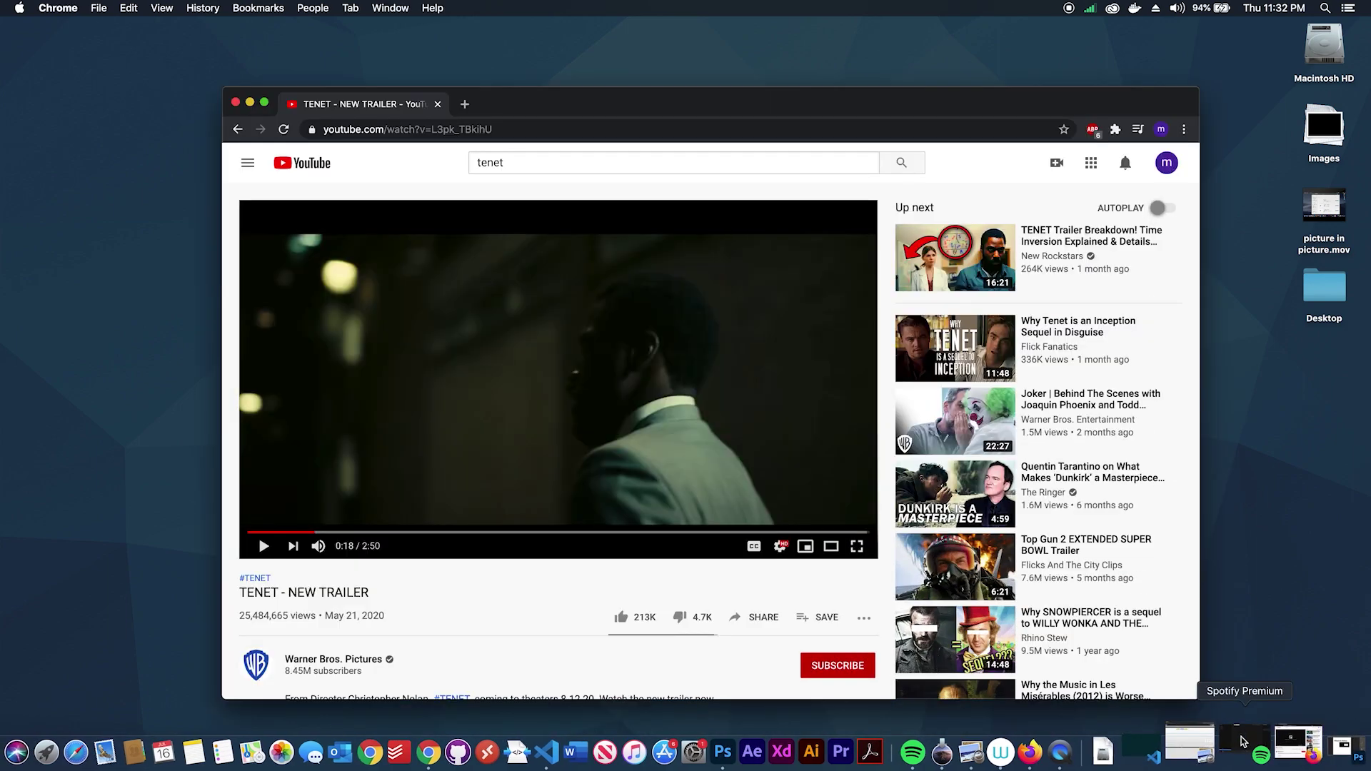
mouse_move(500, 114)
left_mouse_down()
mouse_move(525, 83)
mouse_move(479, 57)
left_mouse_up()
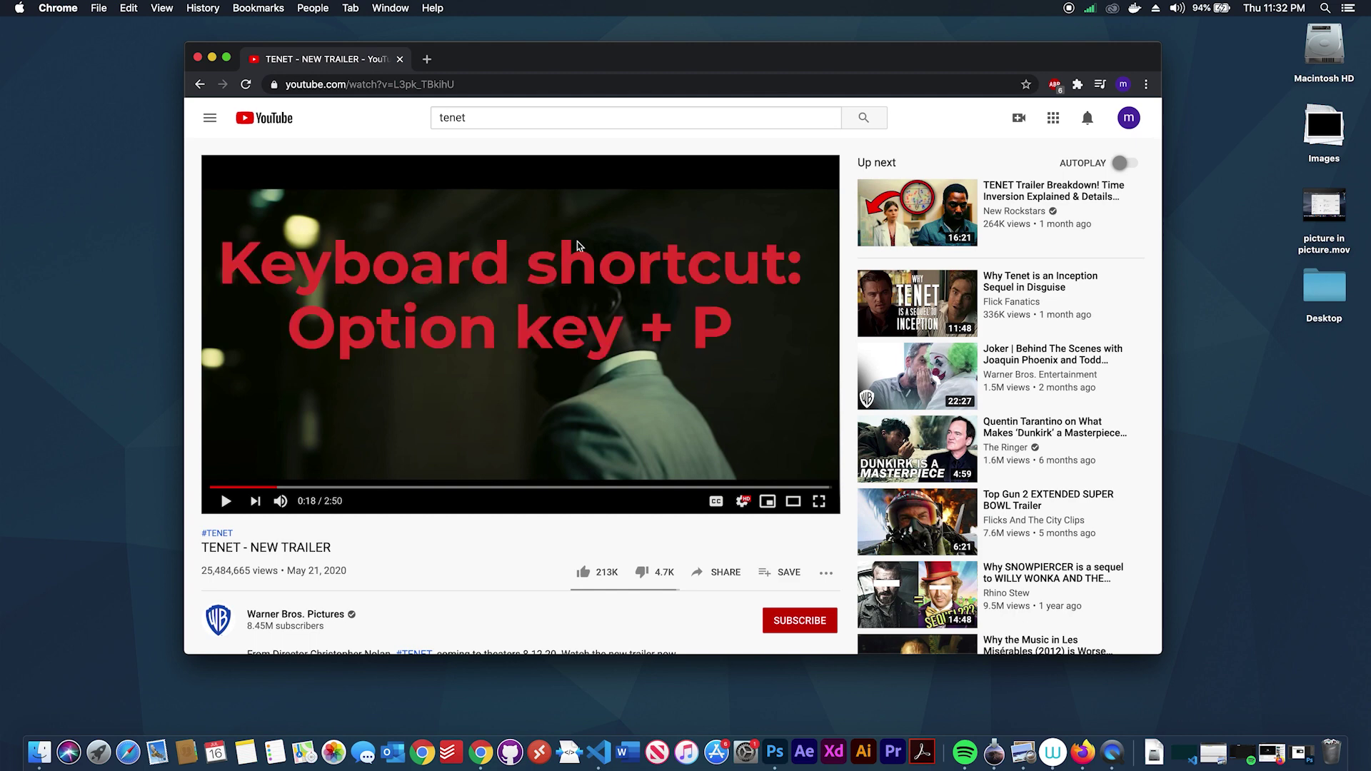
key("alt+p")
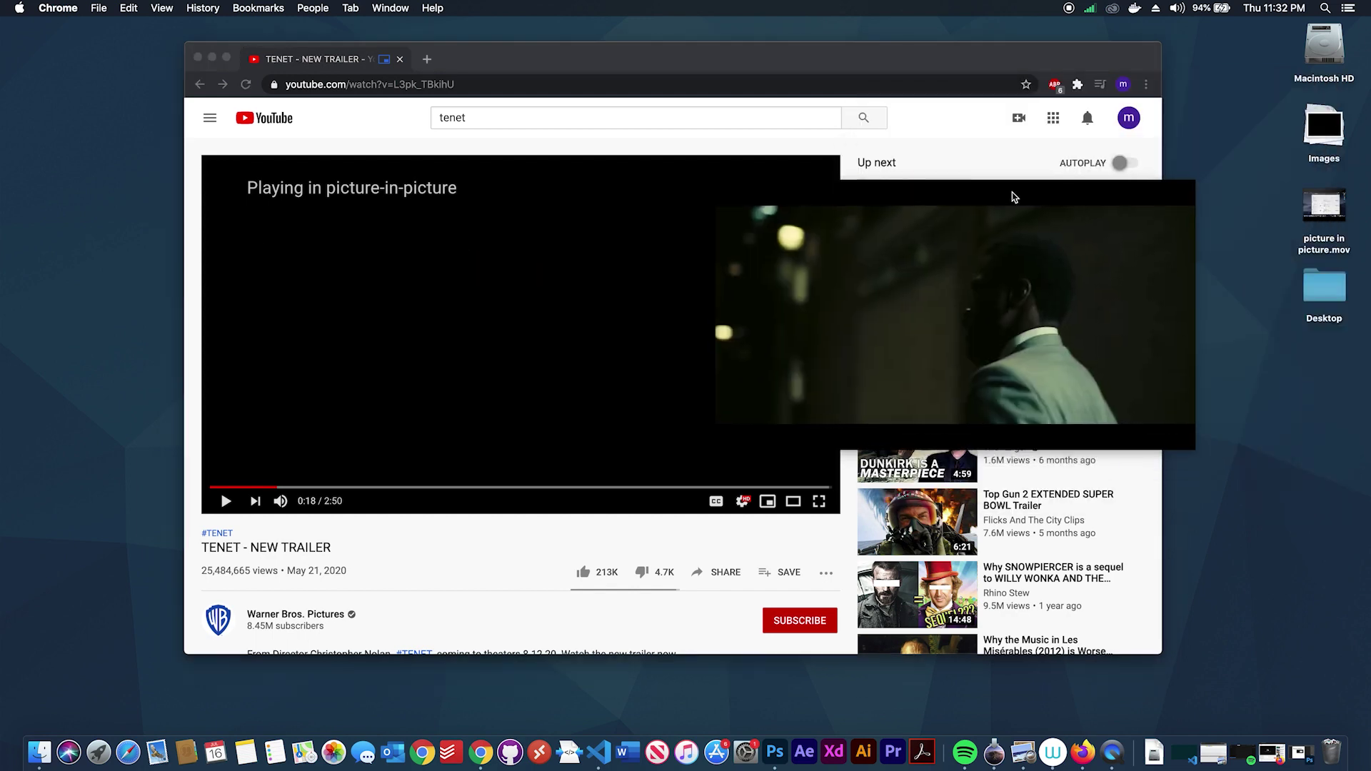
left_click(212, 58)
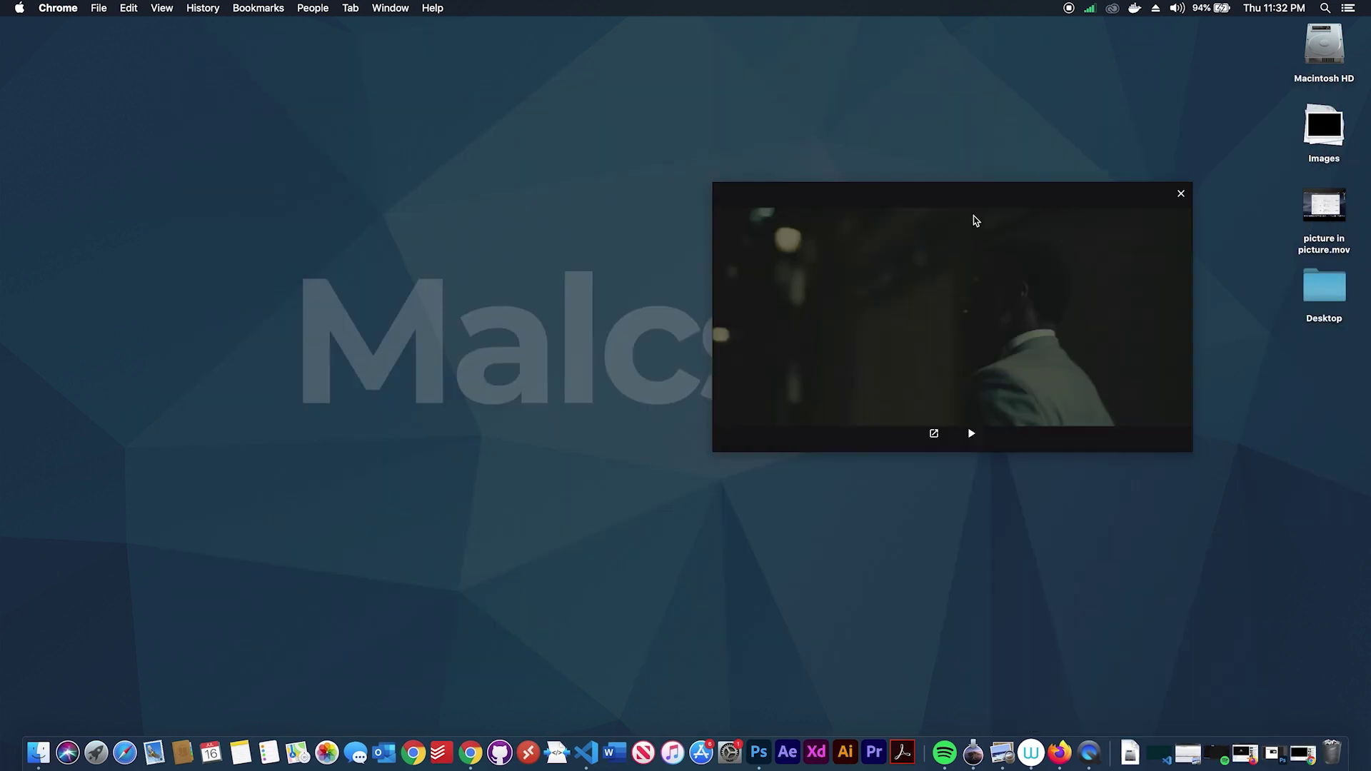
left_click_drag(973, 218, 918, 169)
Bring Photoshop forward and move the floating TENET trailer to the top-right corner
left_click(758, 752)
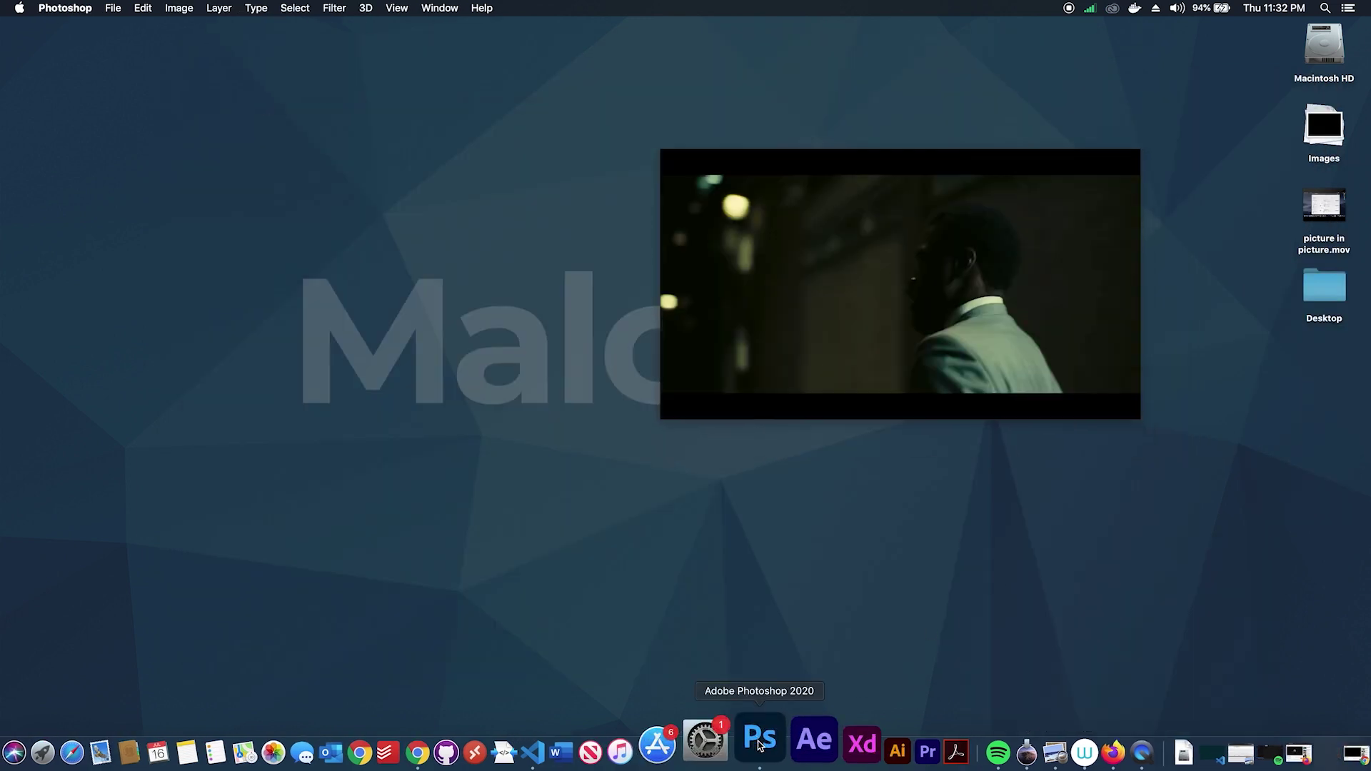
mouse_move(996, 159)
left_mouse_down()
mouse_move(424, 250)
mouse_move(1007, 311)
left_mouse_up()
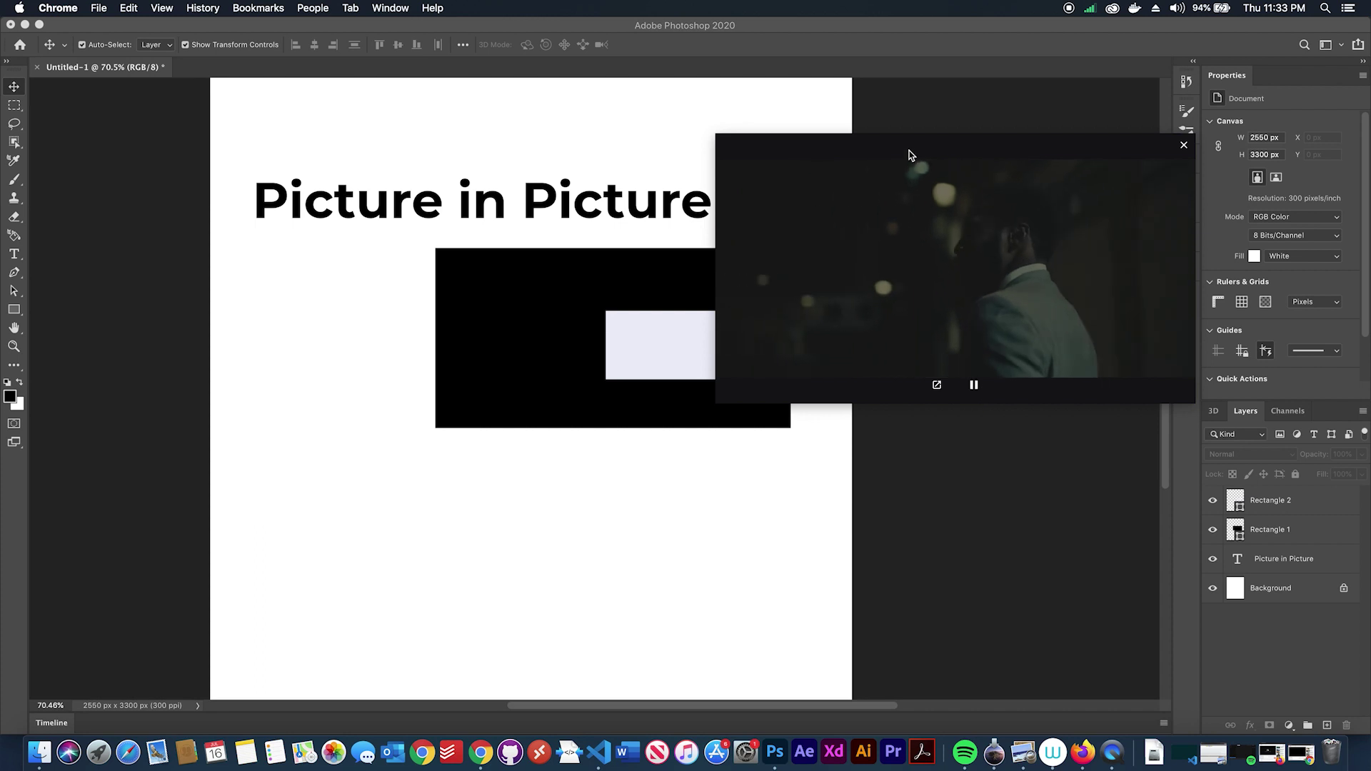
left_click_drag(908, 148, 1068, 55)
Move the Picture in Picture title down onto the rectangle, back up, then deselect it
left_click(527, 223)
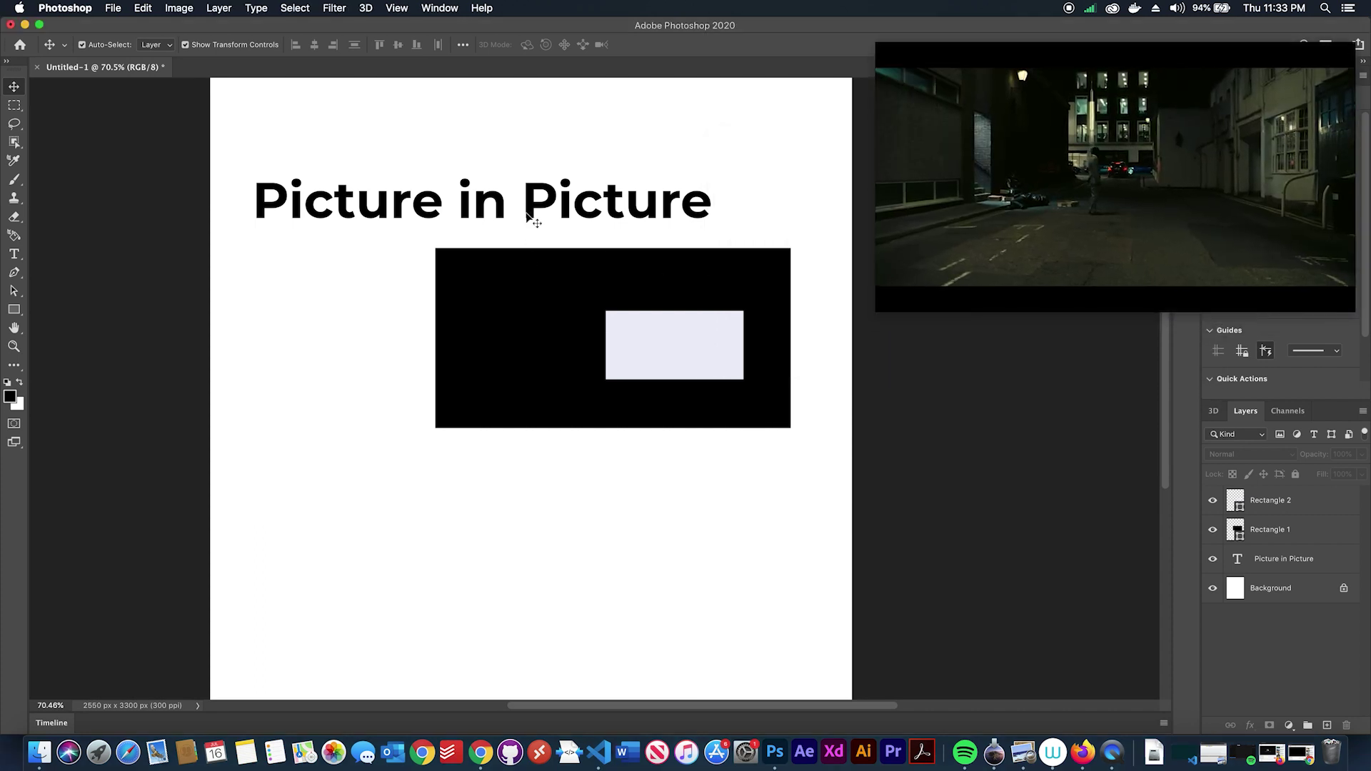
left_click_drag(527, 221, 523, 282)
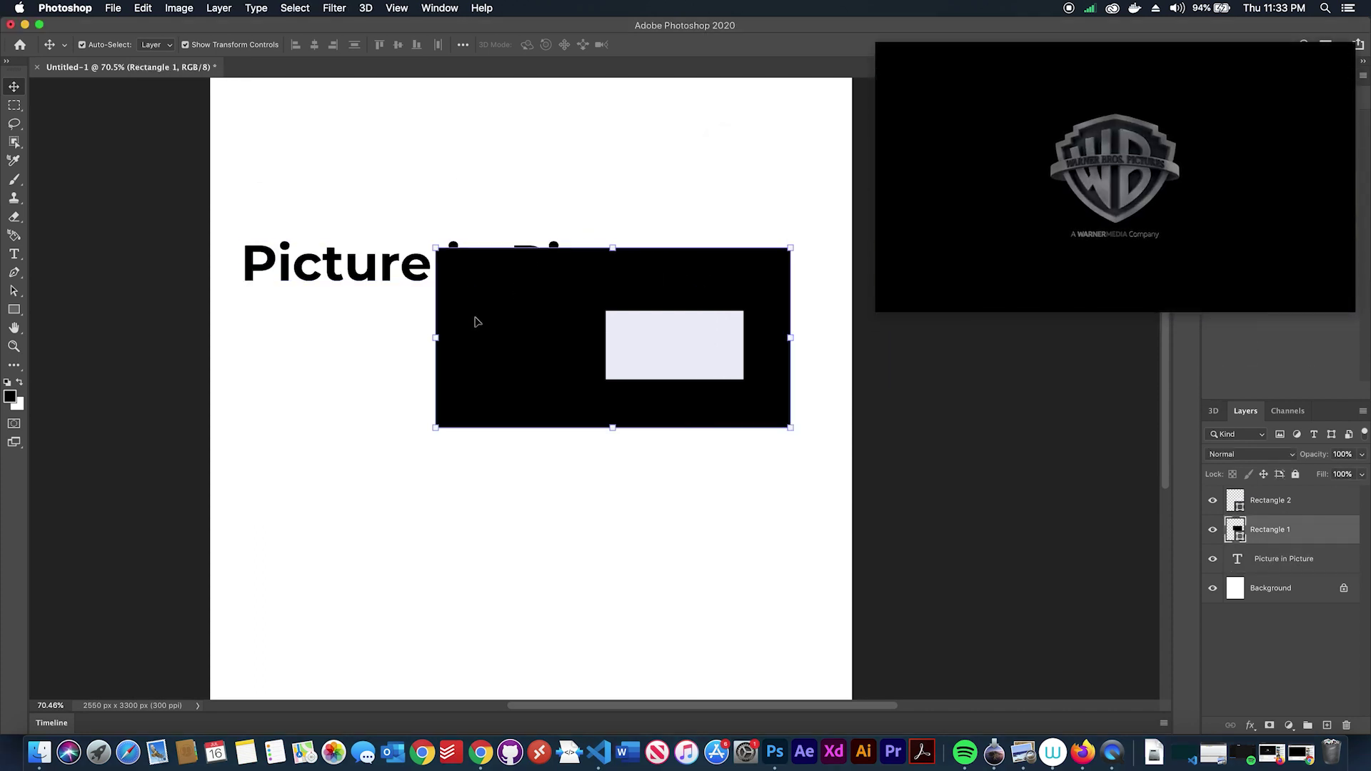
left_click_drag(394, 275, 392, 222)
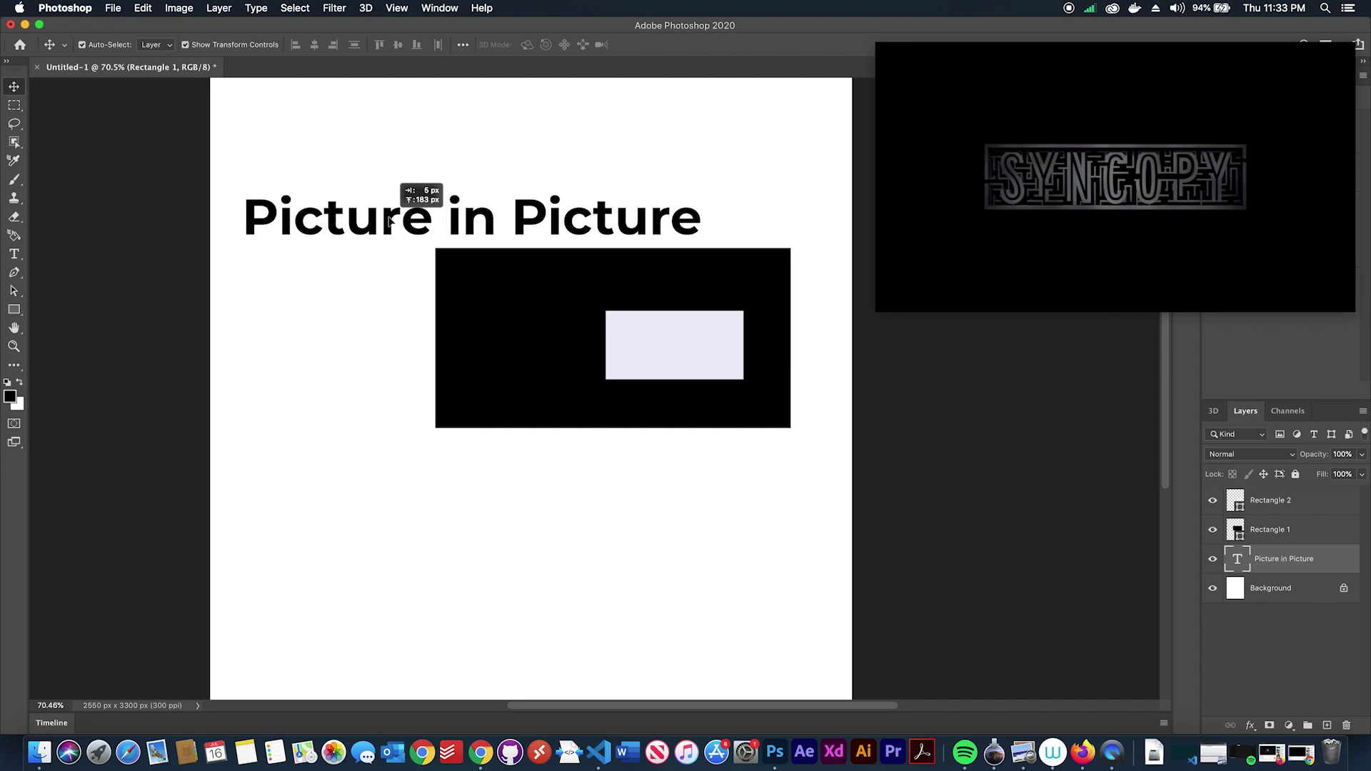
left_click(373, 383)
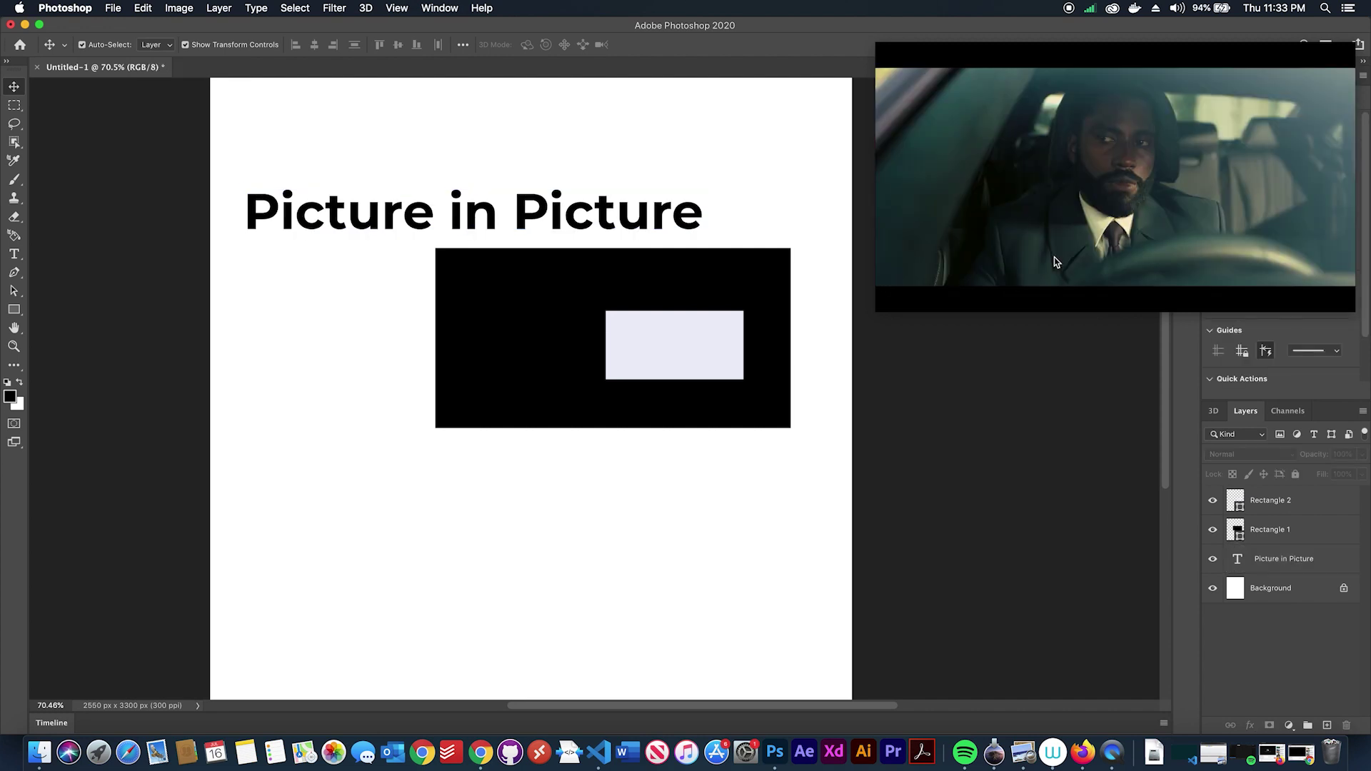